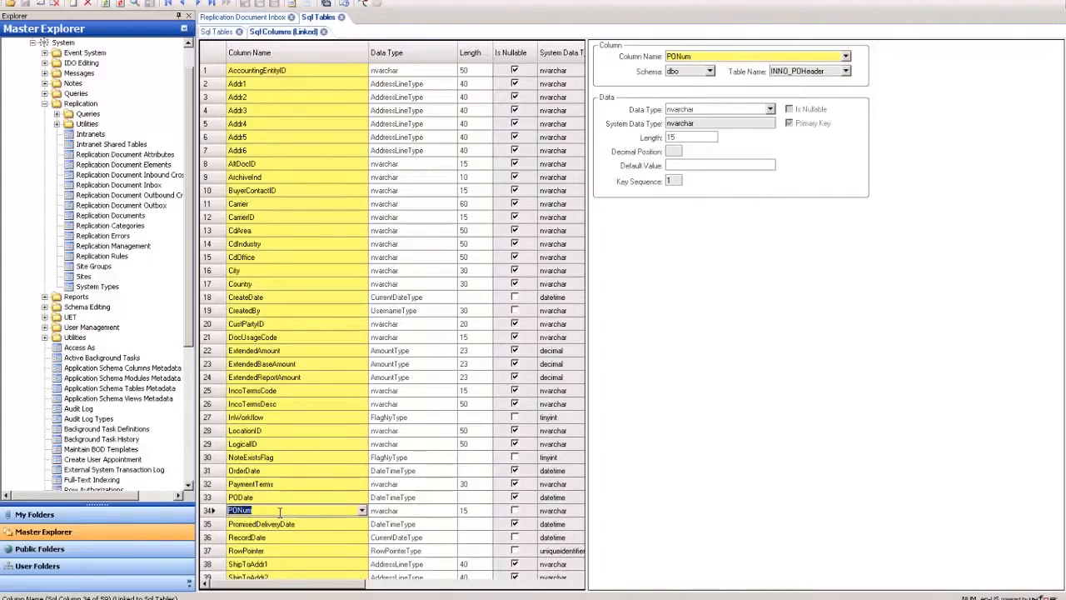
Review the INNO_POHeader column definitions, then open the columns of the INNO_POLines SQL table
click(310, 523)
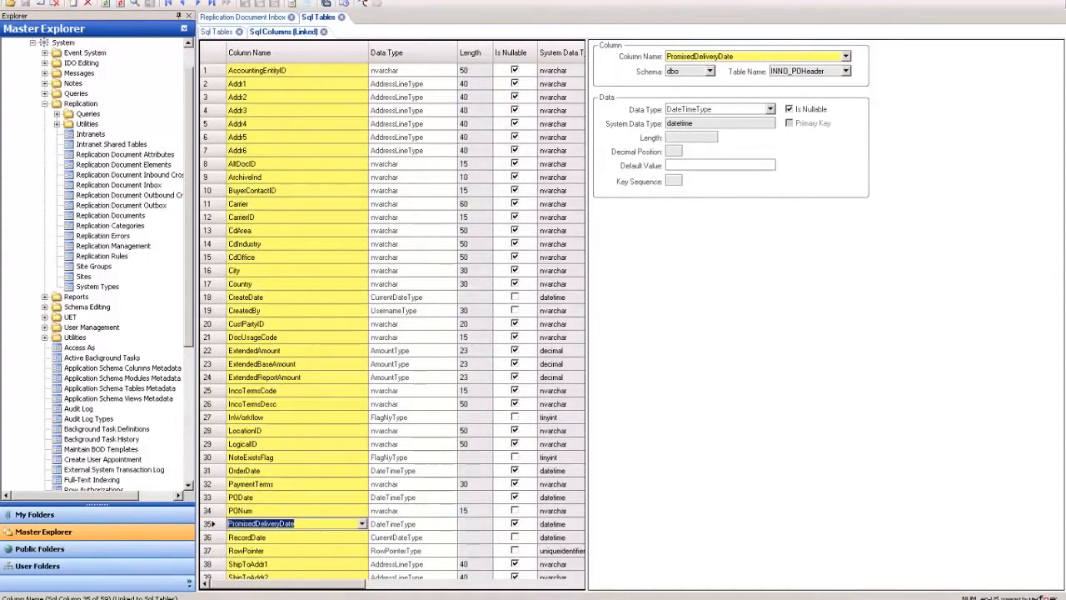
click(323, 32)
click(270, 72)
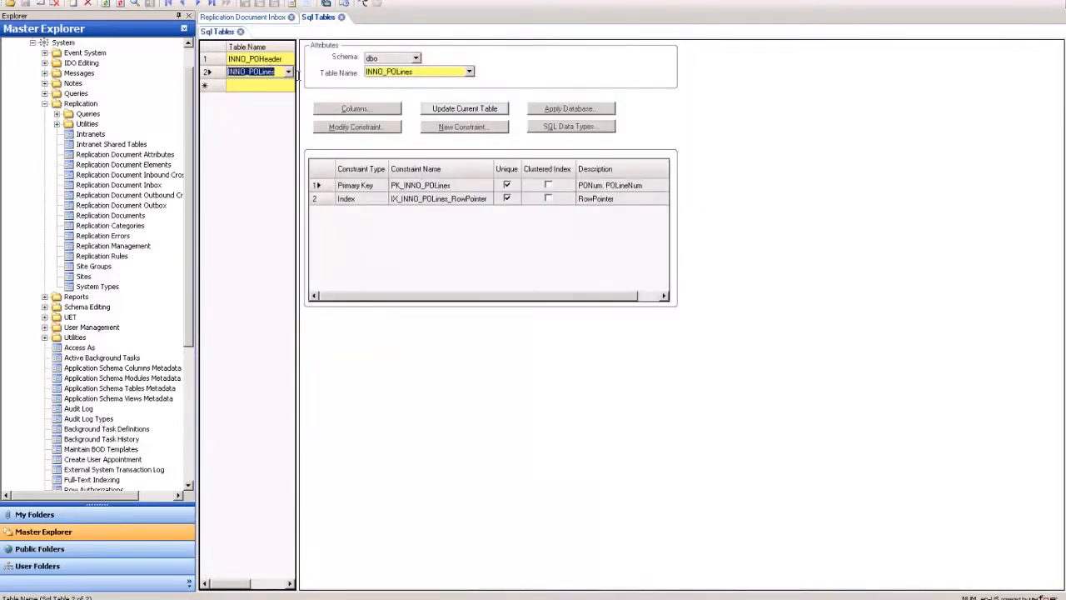
click(361, 108)
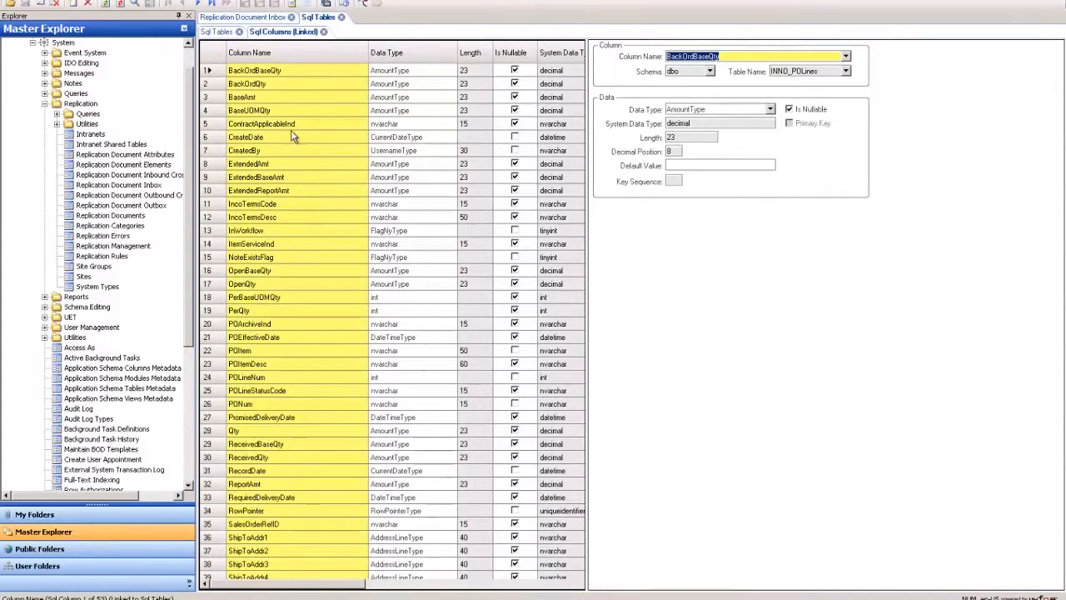
Examine the INNO_POLines column definitions such as POLineNum and POItem
click(265, 404)
click(276, 376)
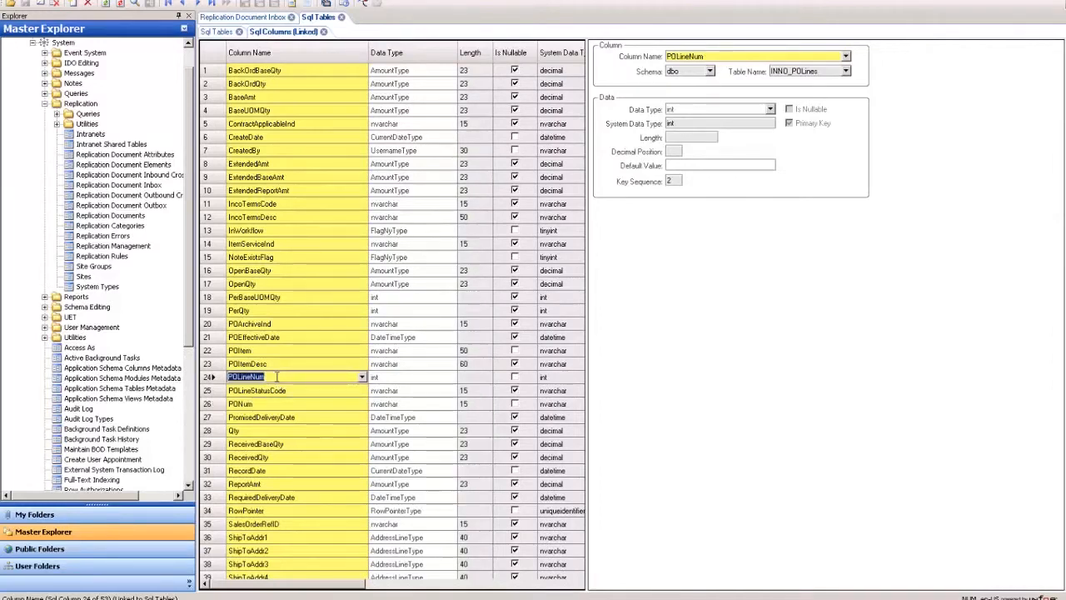
click(271, 356)
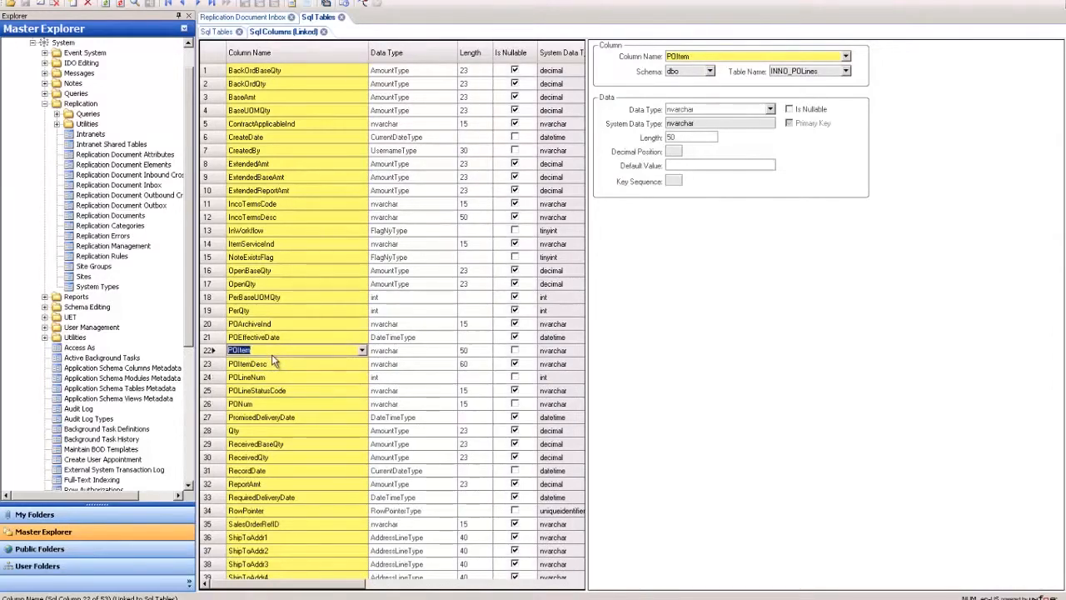
click(275, 367)
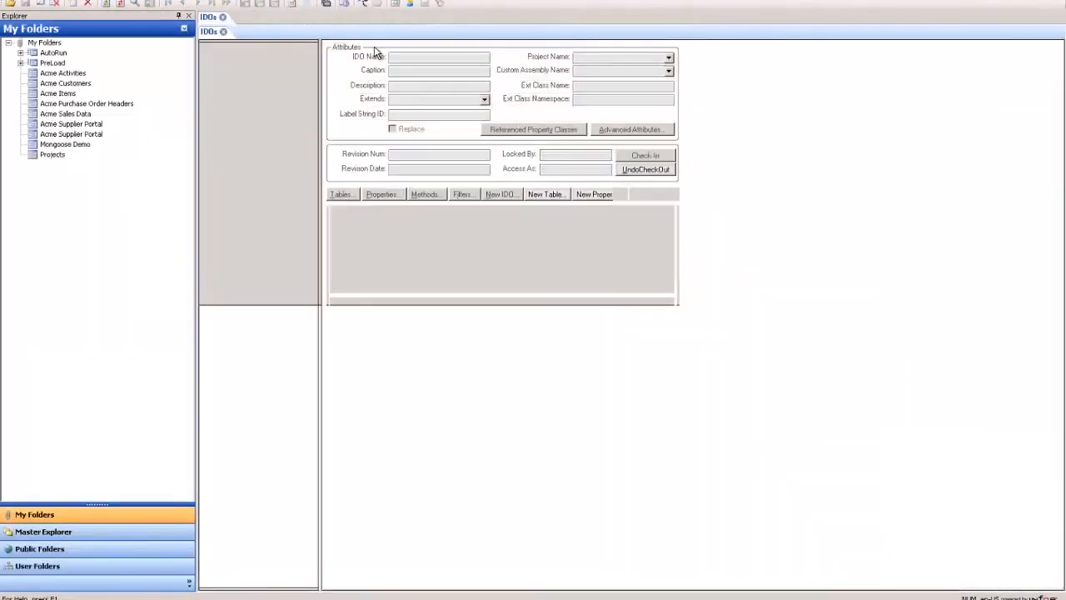
Filter the IDOs to names matching INNO*, compare both IDOs, and open the properties of INNO_POHeader
text(INNO*)
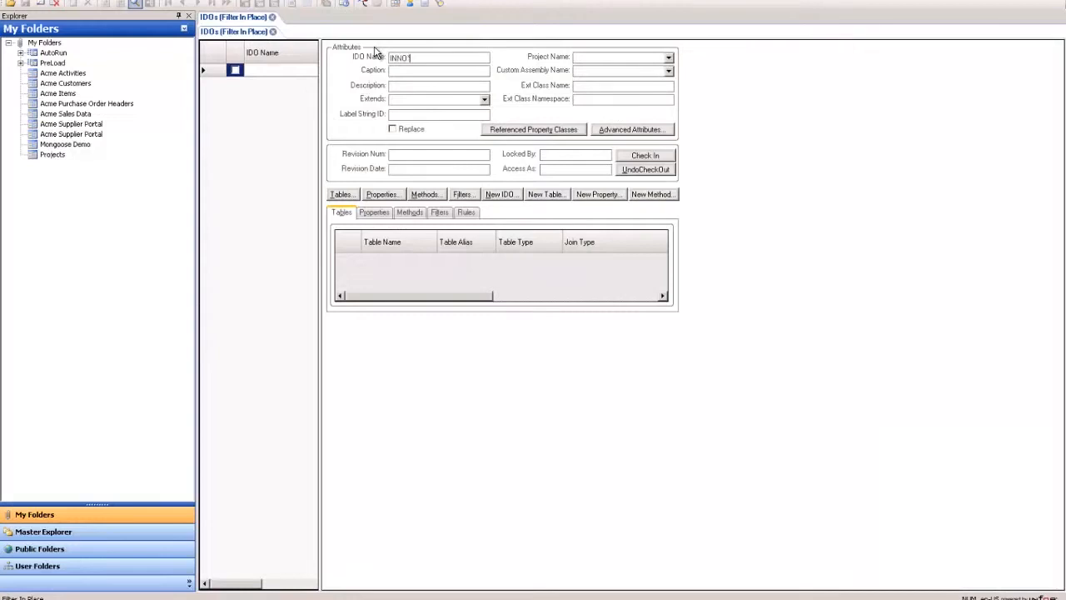
key(F4)
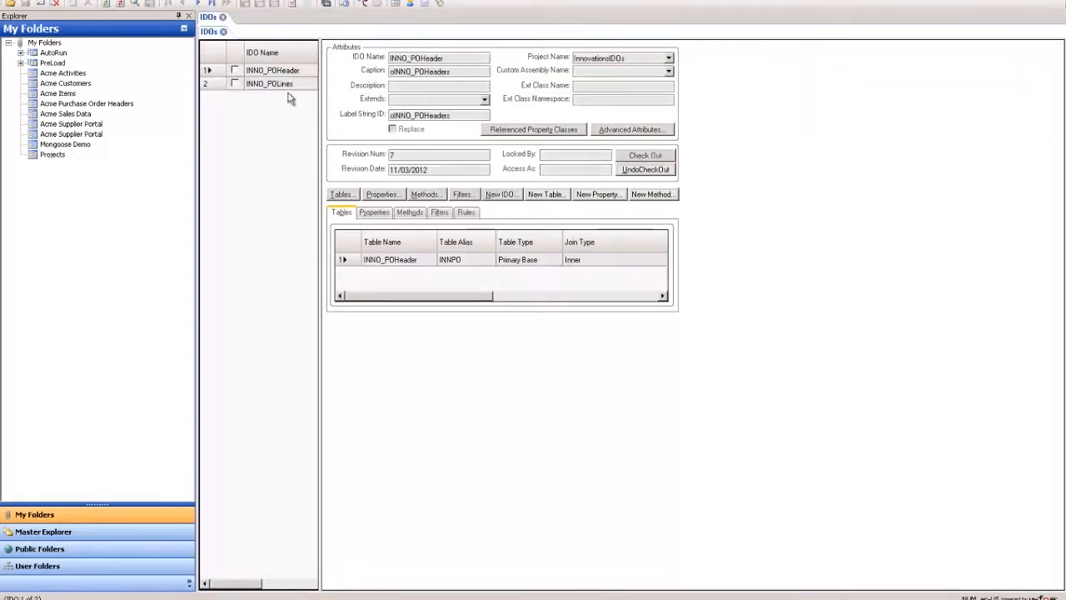
click(292, 72)
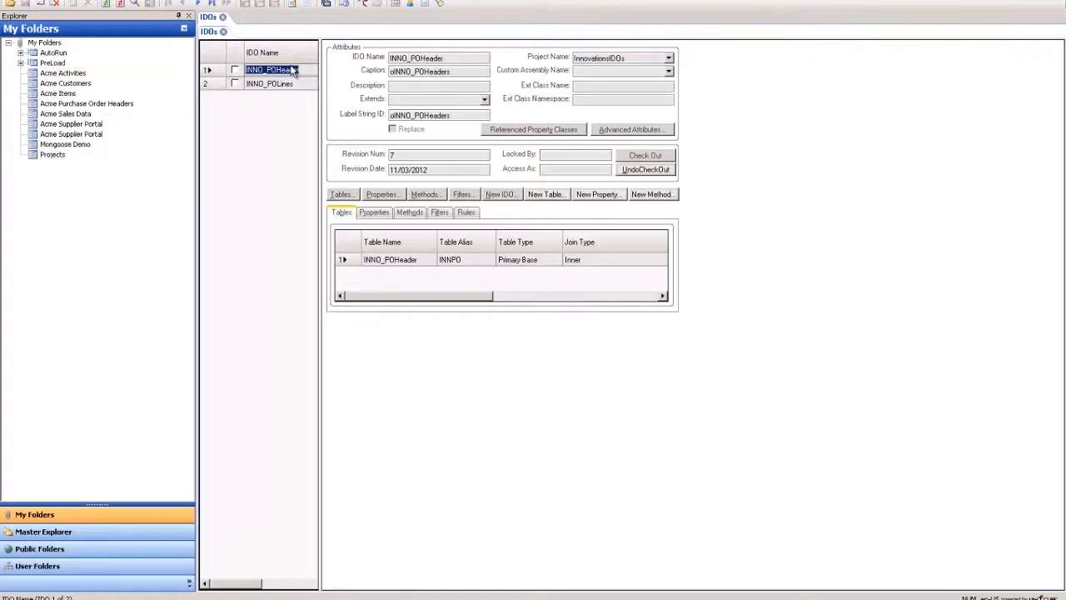
click(301, 83)
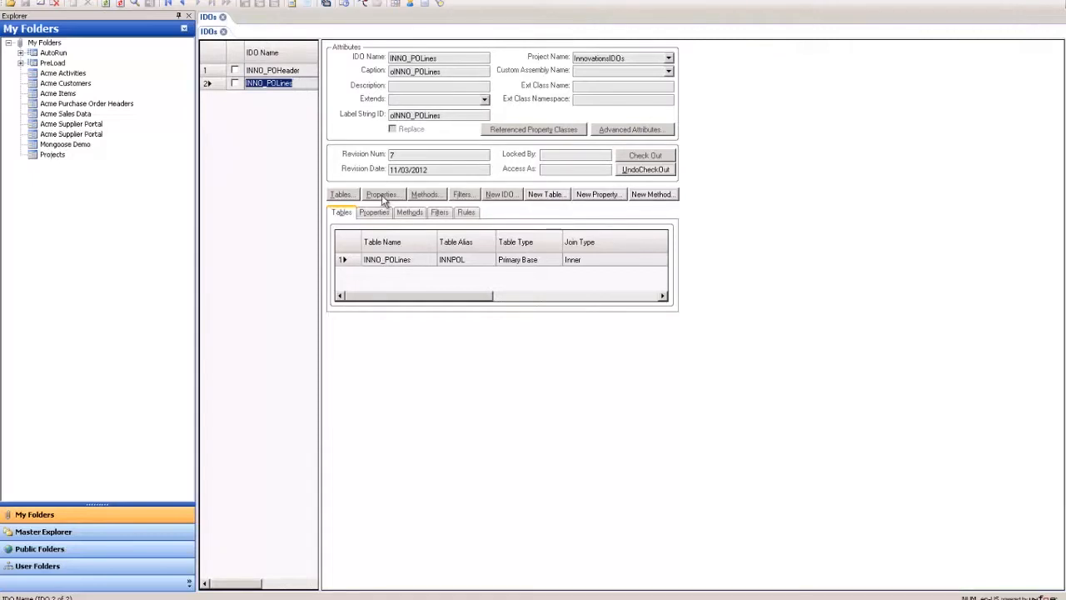
click(305, 70)
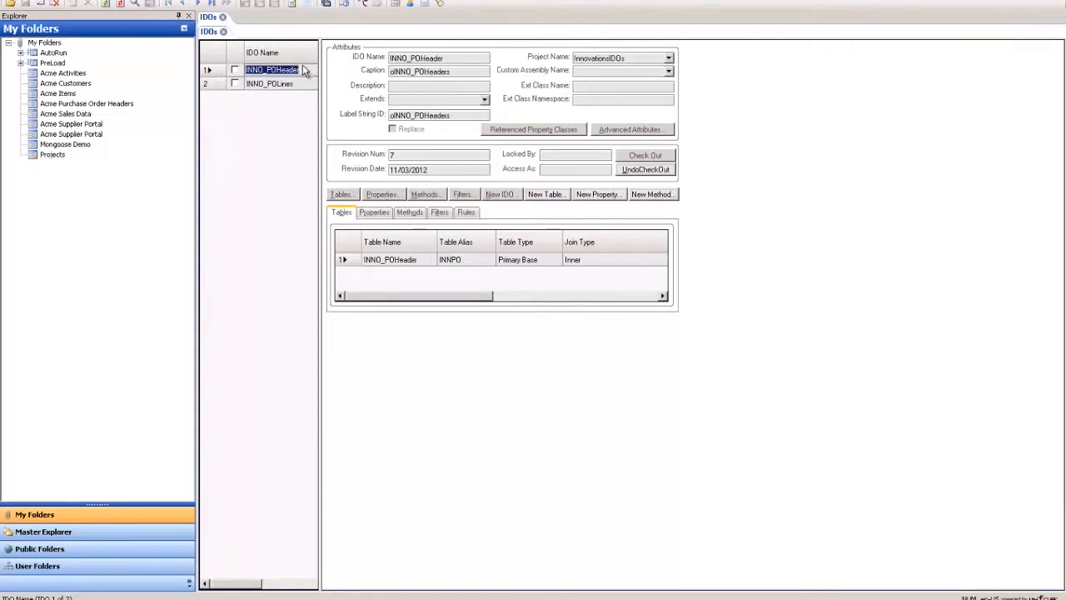
click(372, 190)
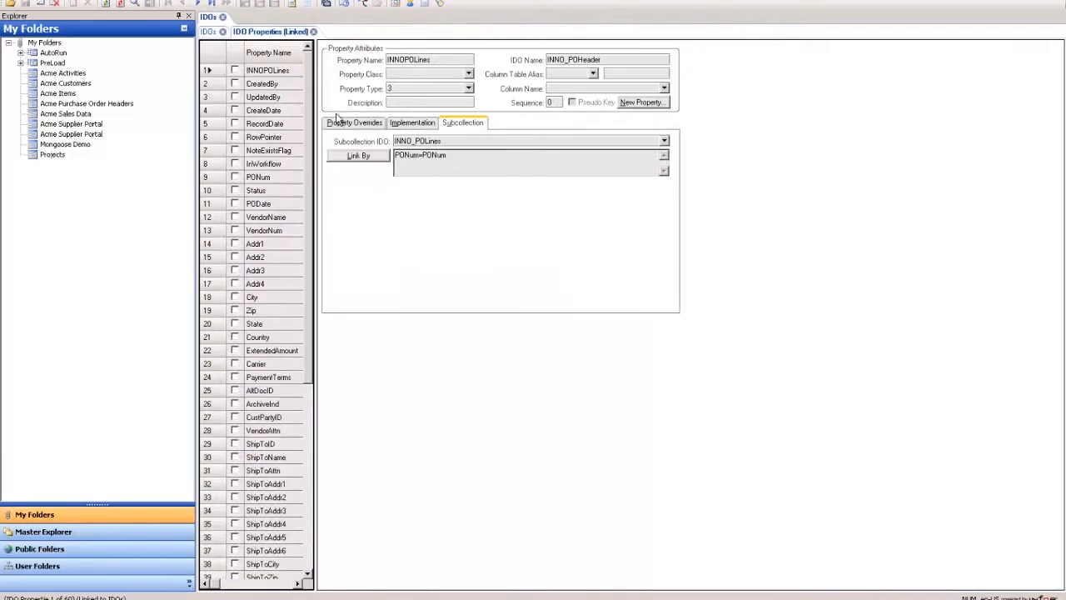
Examine the INNOPOLines subcollection property and its Link By value
click(283, 70)
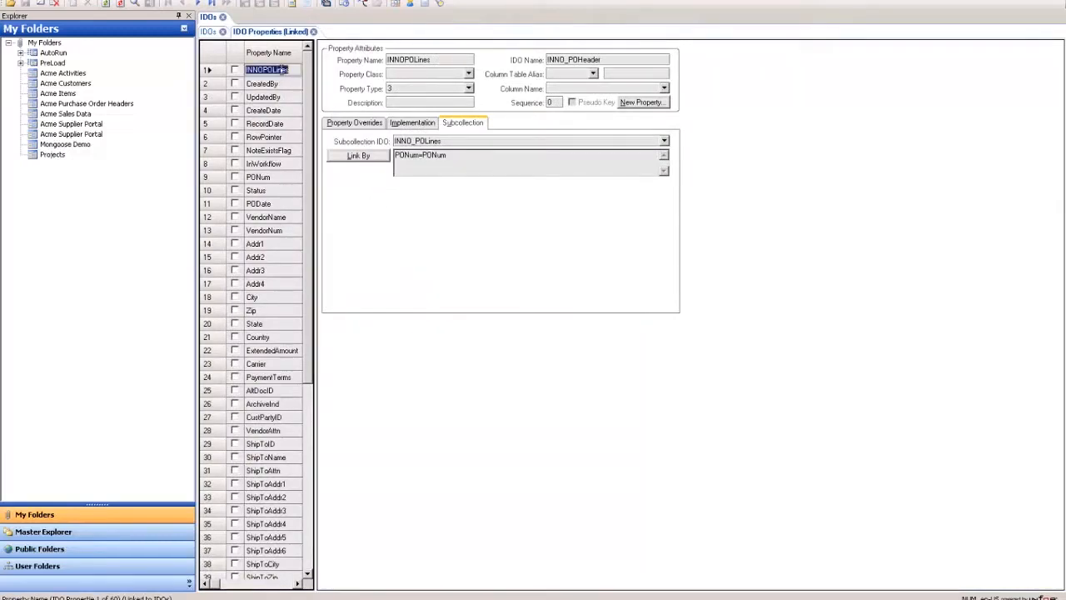
click(356, 124)
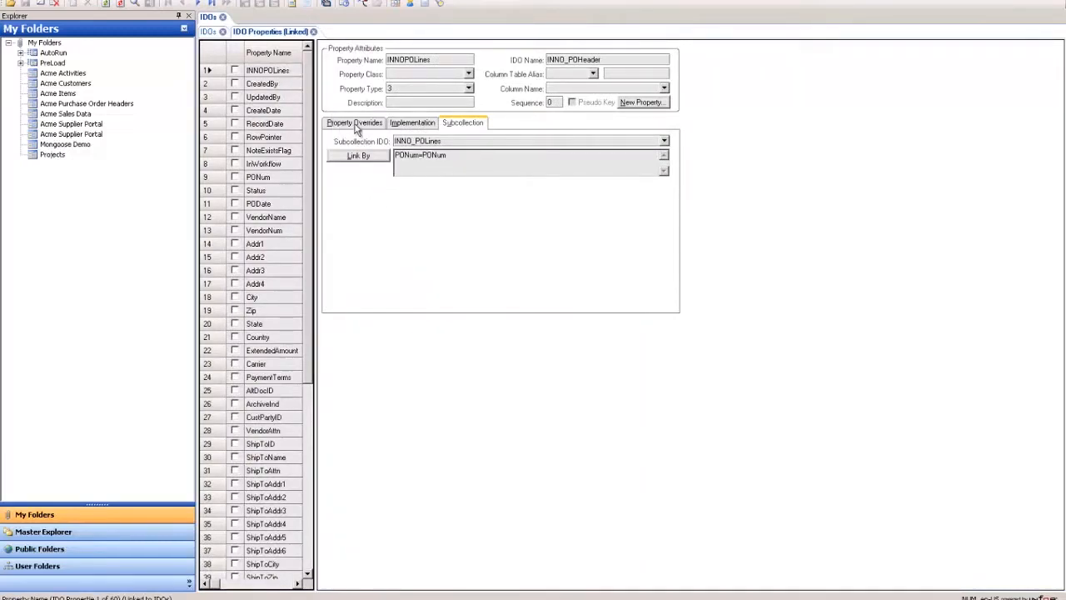
click(285, 71)
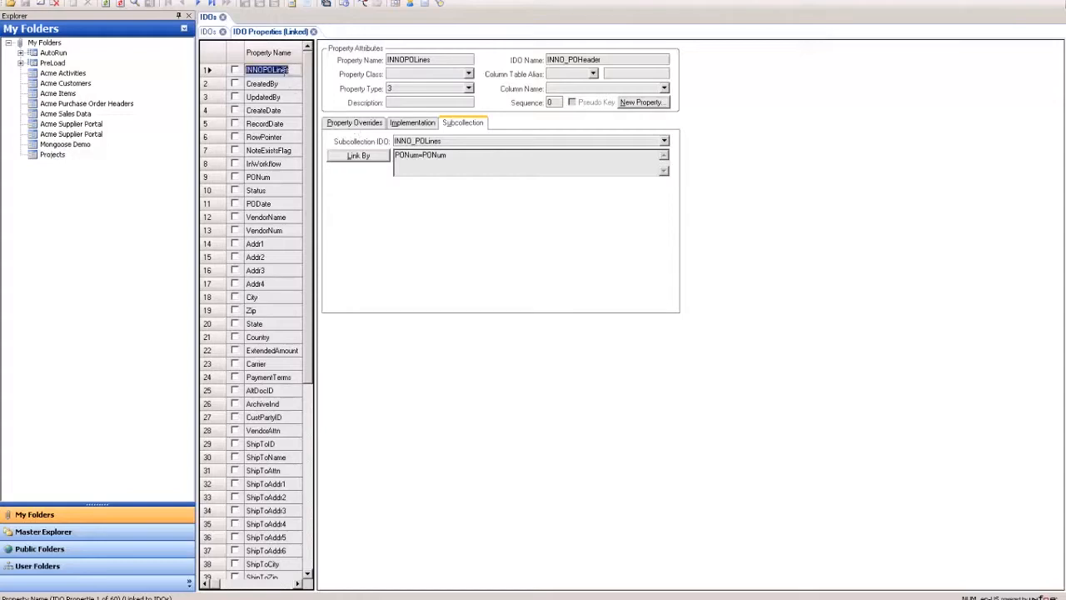
click(477, 158)
drag(489, 158, 385, 167)
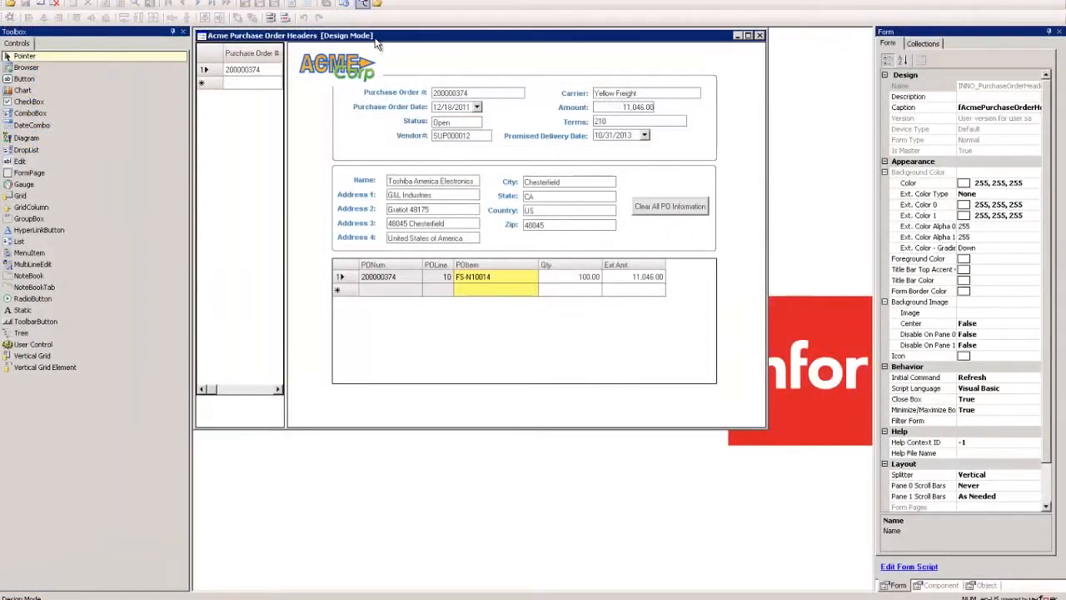
Inspect the Purchase Order # field and the form's INNO_POHeader collection in the Acme Purchase Order Headers form design
drag(379, 40, 403, 69)
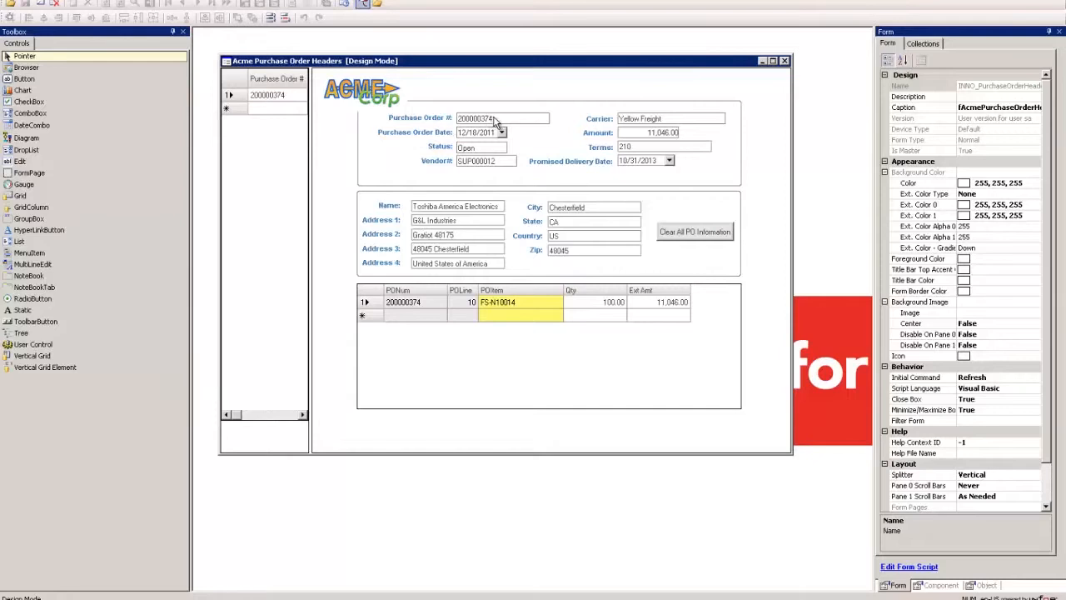
click(495, 121)
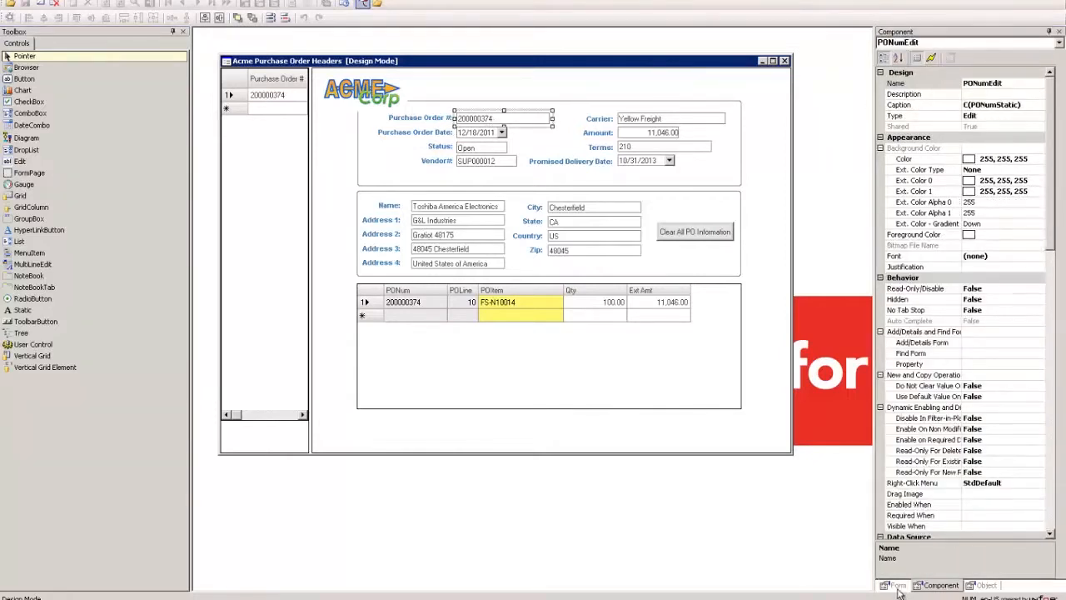
click(896, 585)
click(933, 44)
click(965, 87)
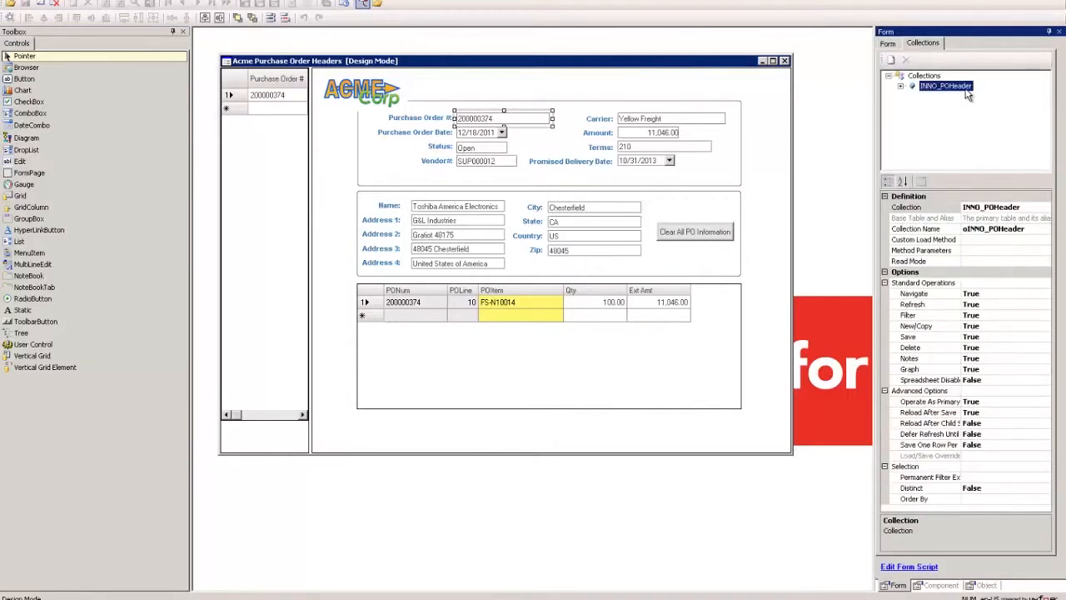
click(901, 86)
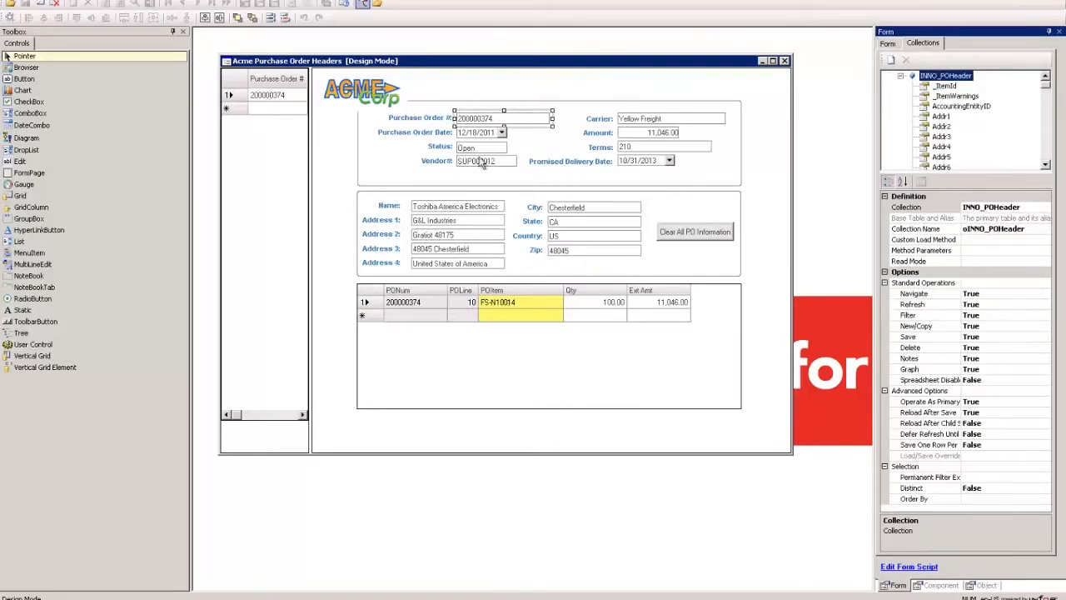
click(767, 263)
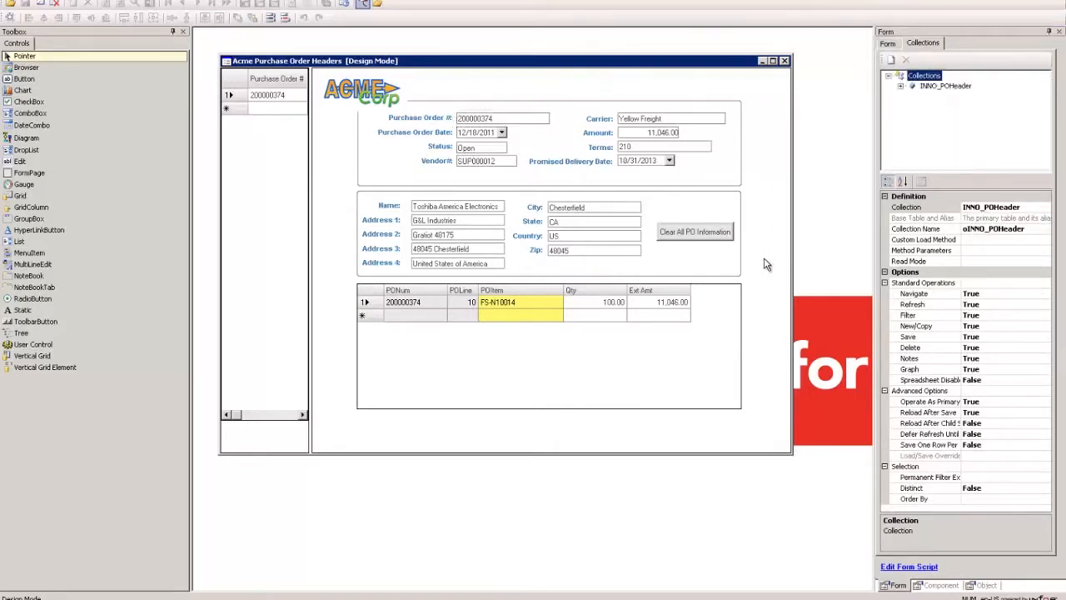
Inspect the data source bindings of the PONum and POItem grid columns
click(433, 348)
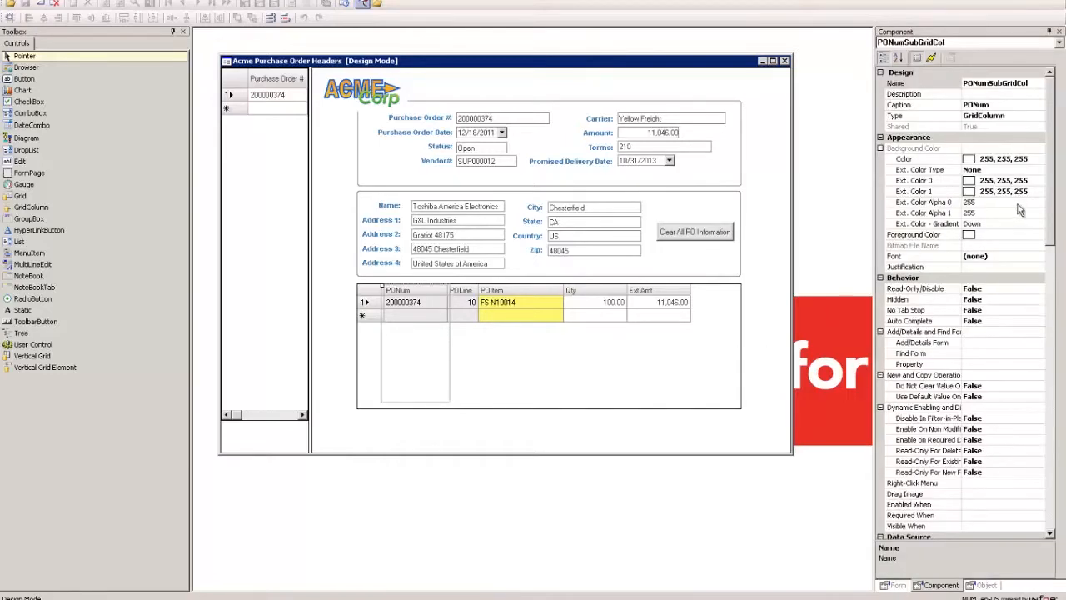
drag(1050, 236, 1050, 348)
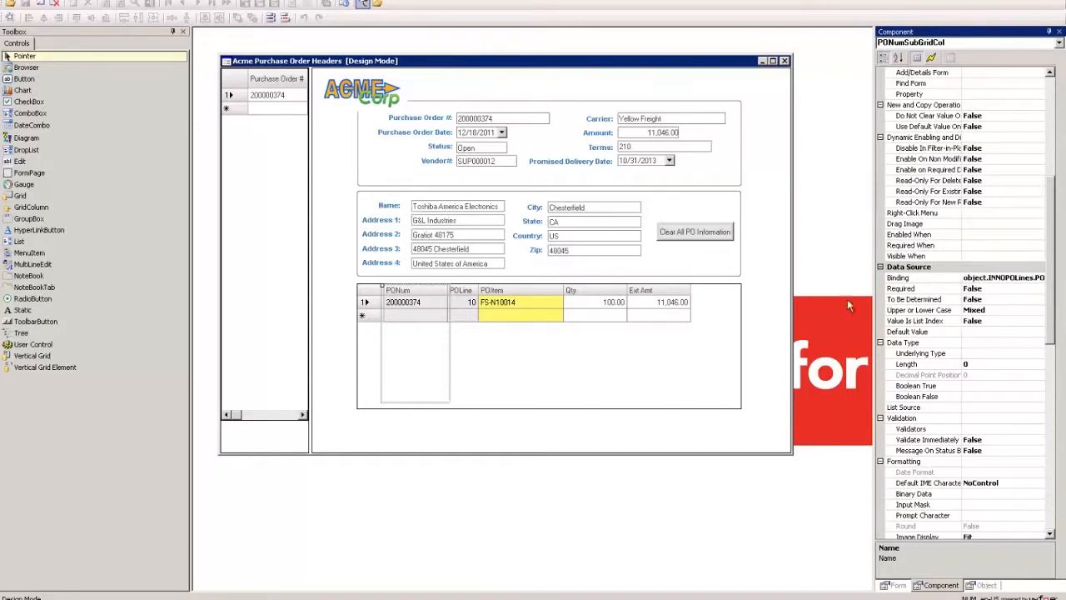
click(553, 294)
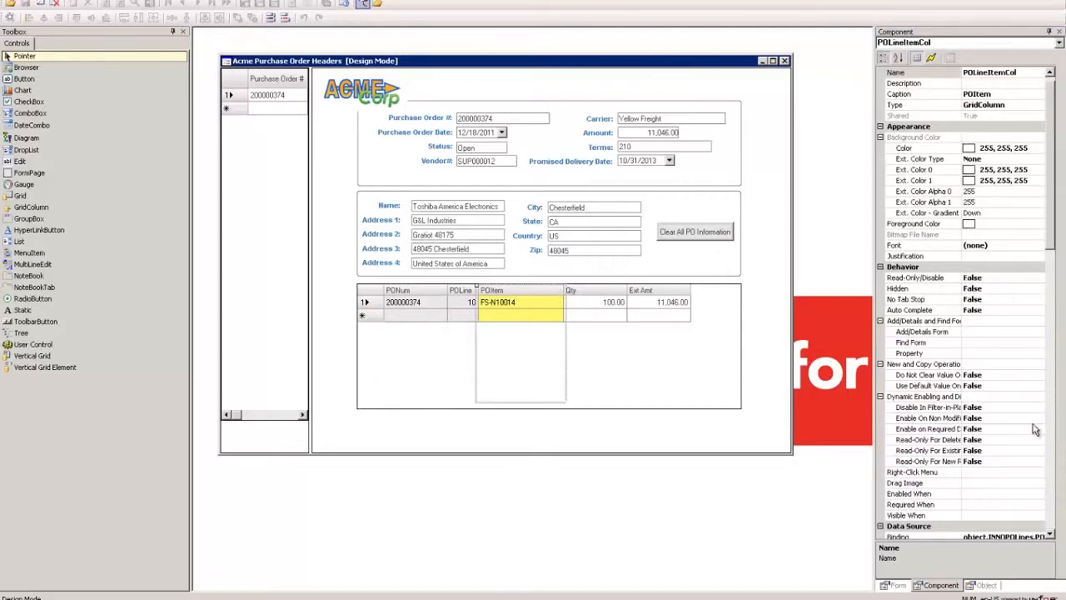
scroll(1053, 248, down, 7)
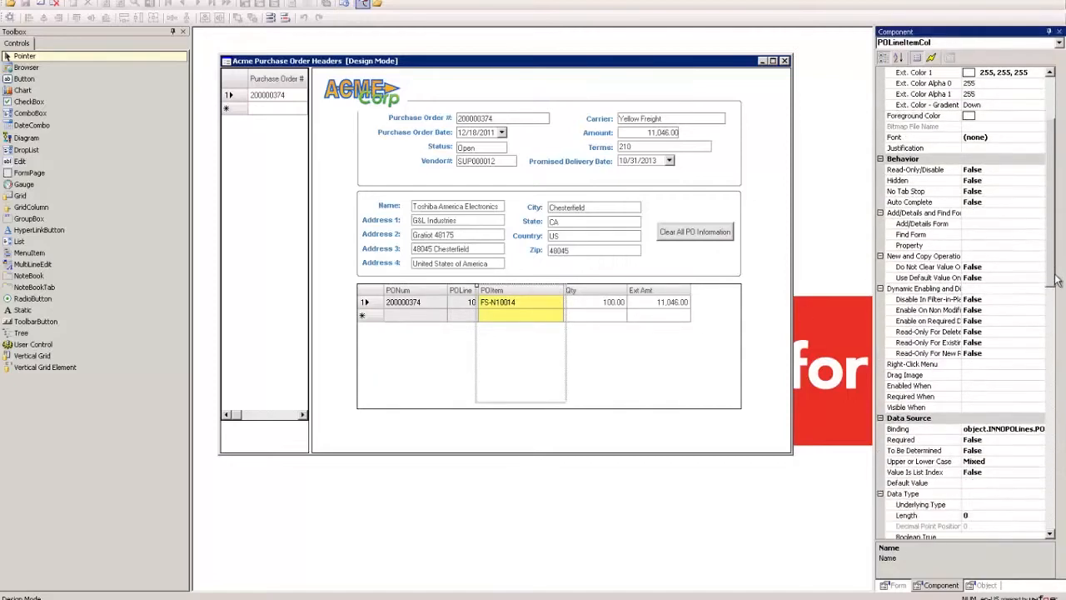
click(1014, 322)
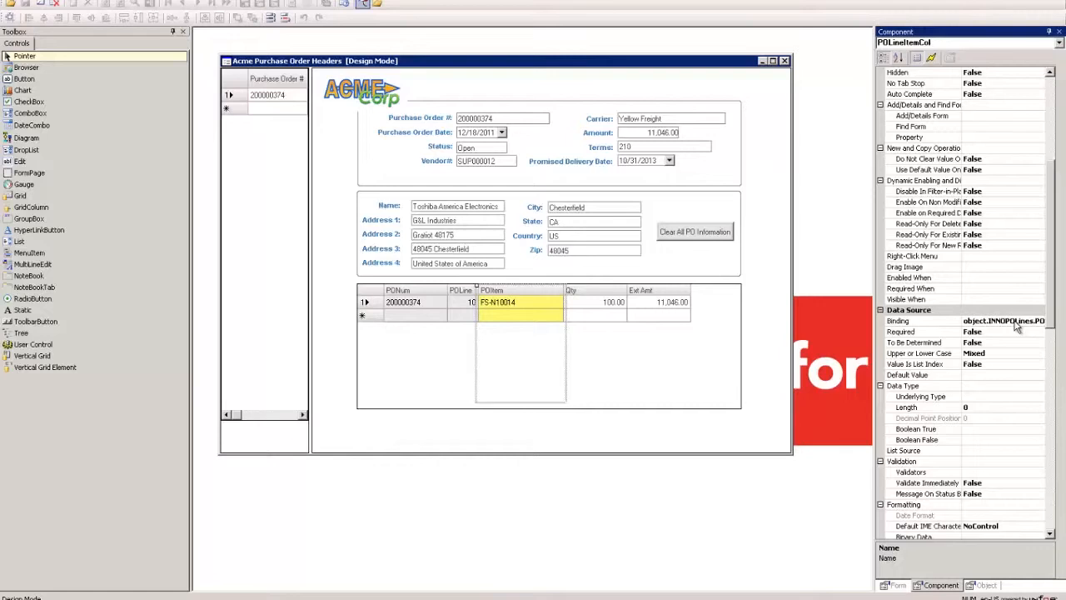
Close the form and leave design mode
click(753, 88)
click(784, 62)
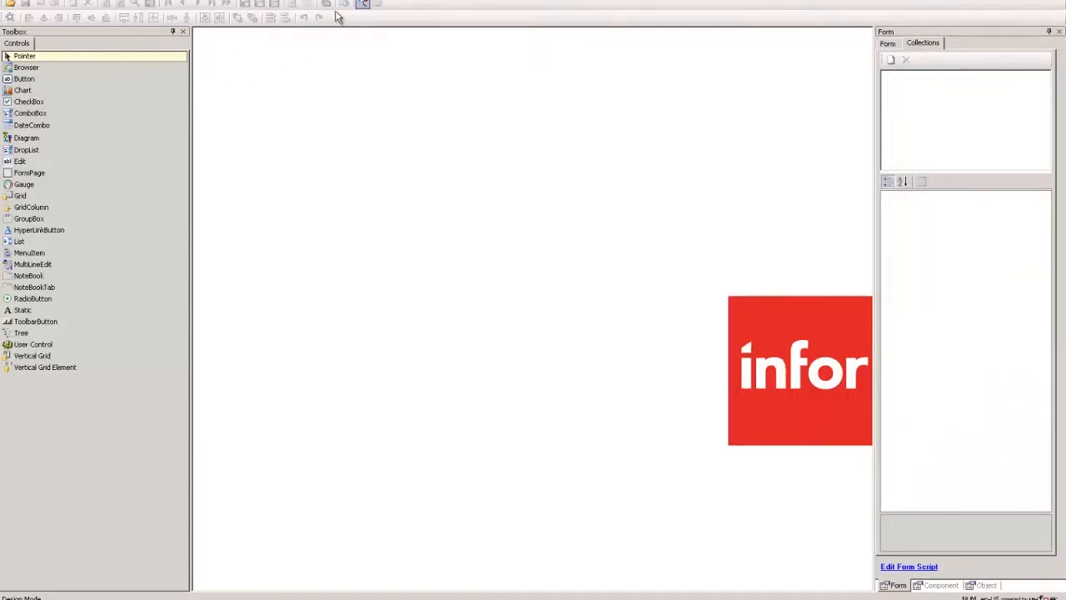
click(362, 5)
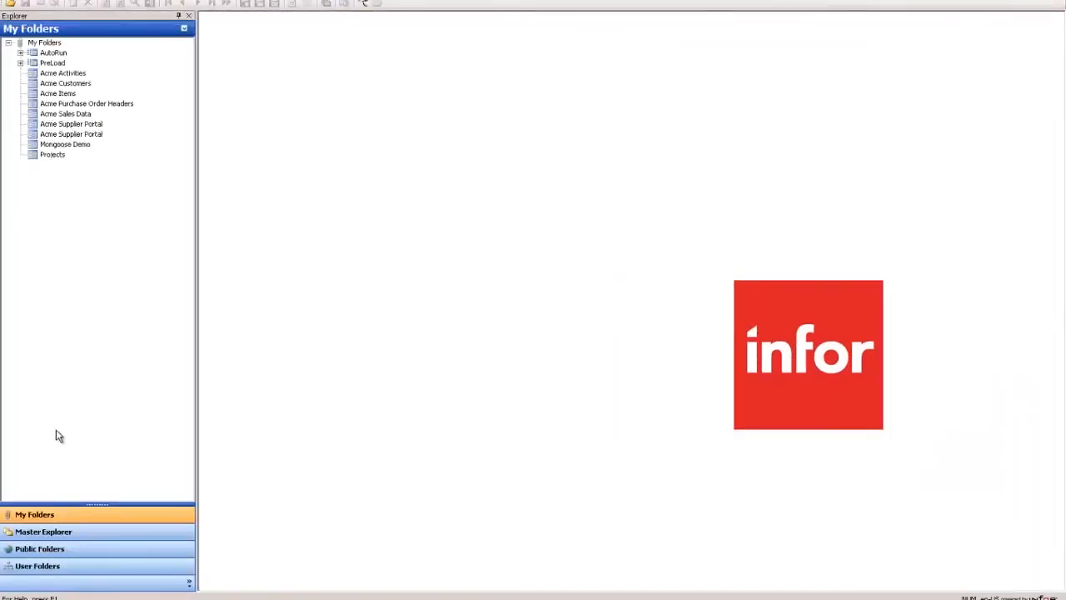
Open Replication Documents under System > Replication in the Master Explorer
click(48, 530)
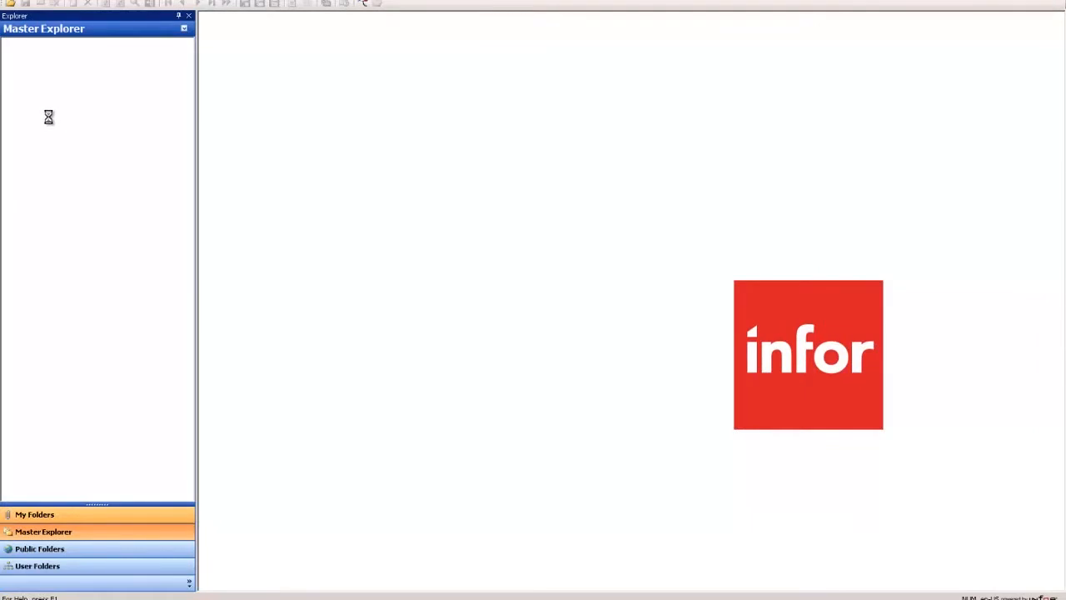
click(33, 64)
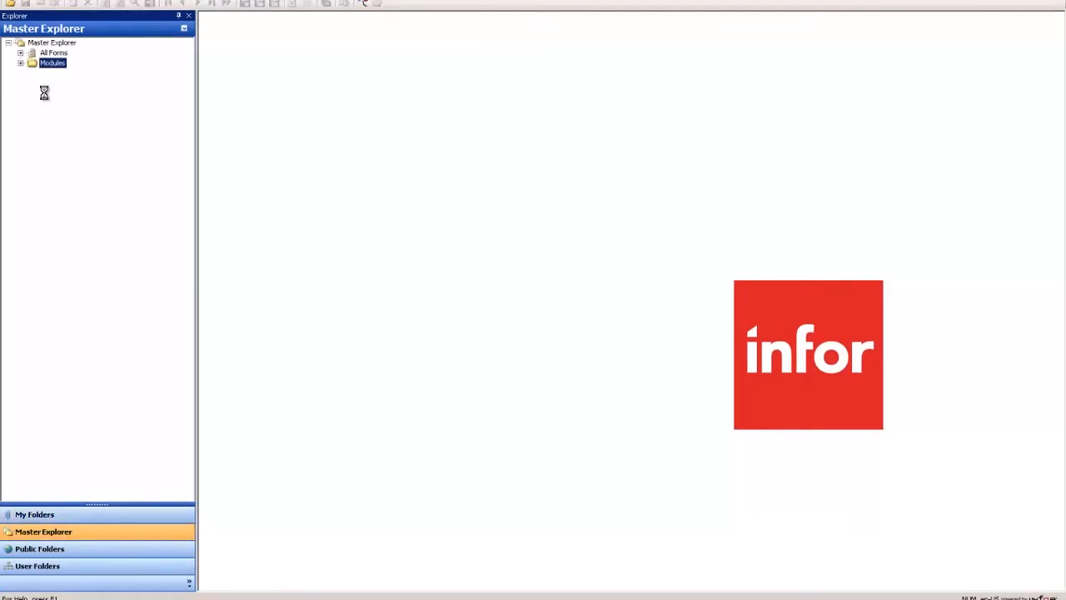
double_click(43, 73)
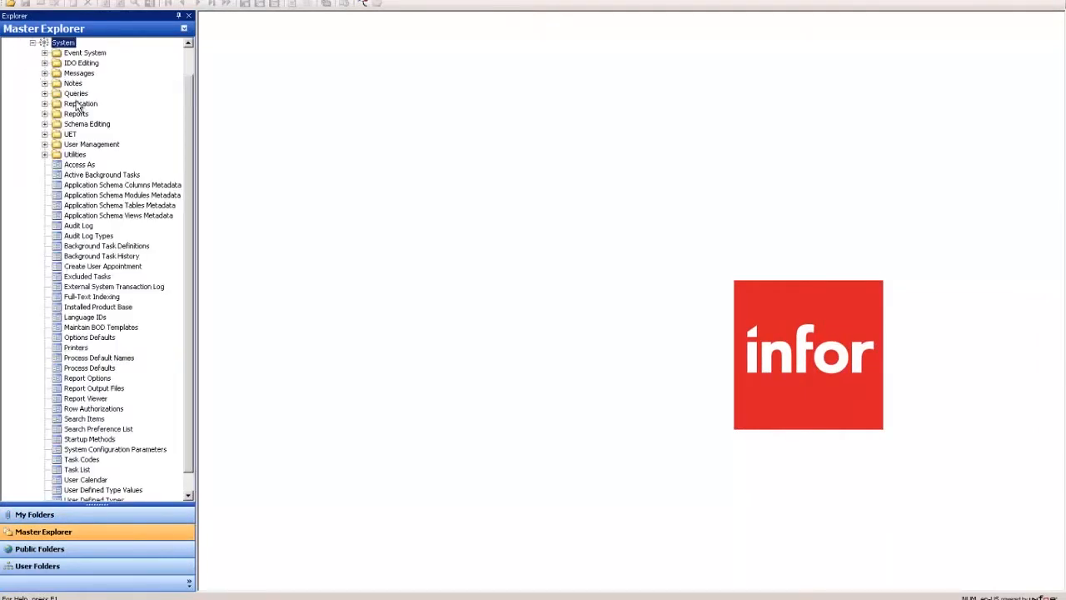
double_click(76, 104)
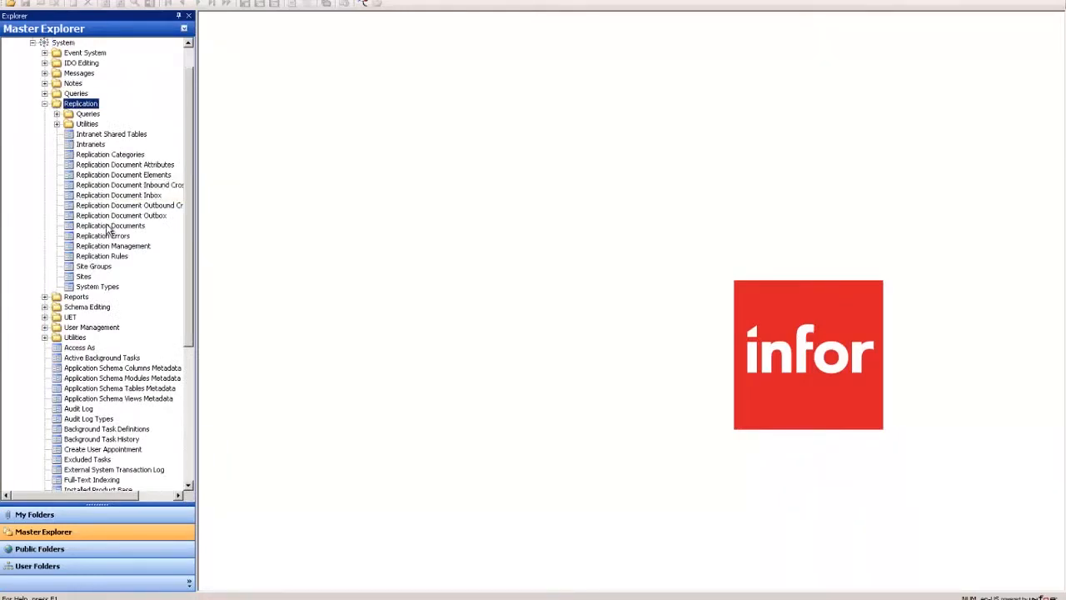
double_click(107, 227)
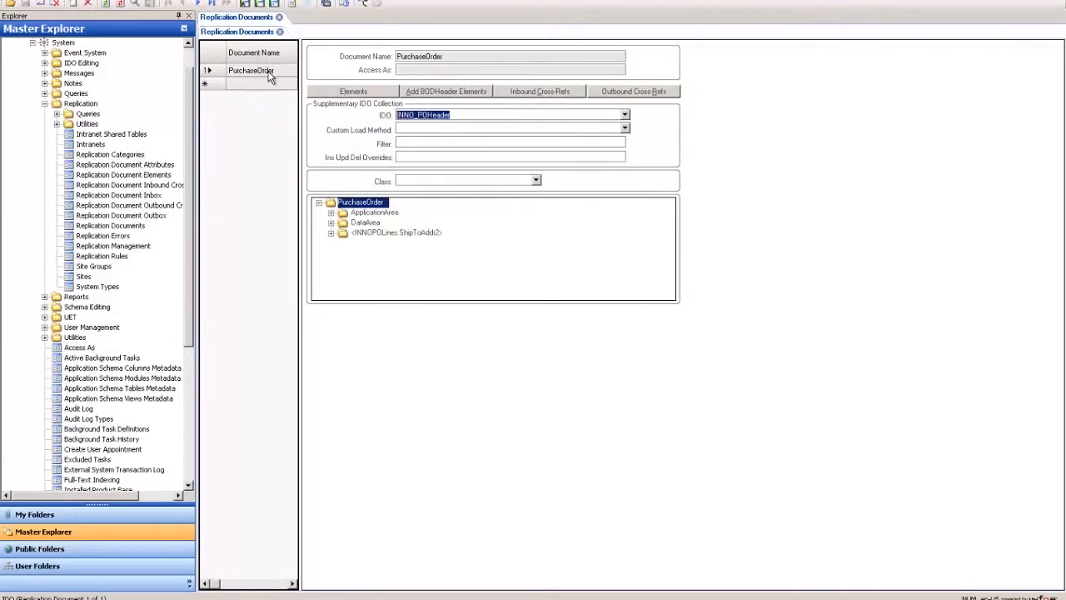
Examine the PurchaseOrder replication document's name and its supplementary IDO collection
click(494, 56)
drag(494, 57, 353, 58)
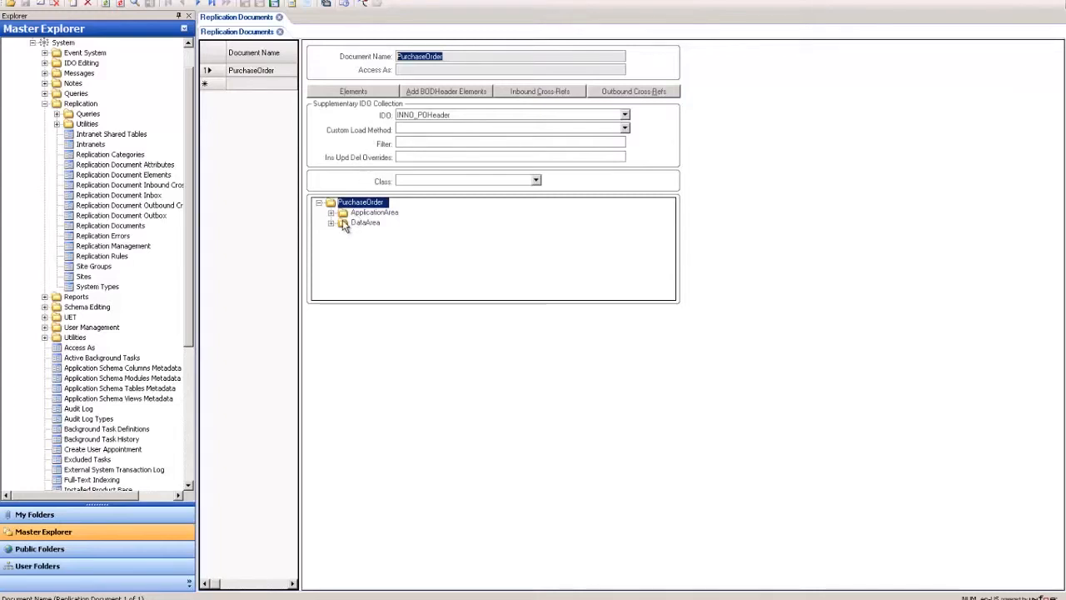
click(469, 115)
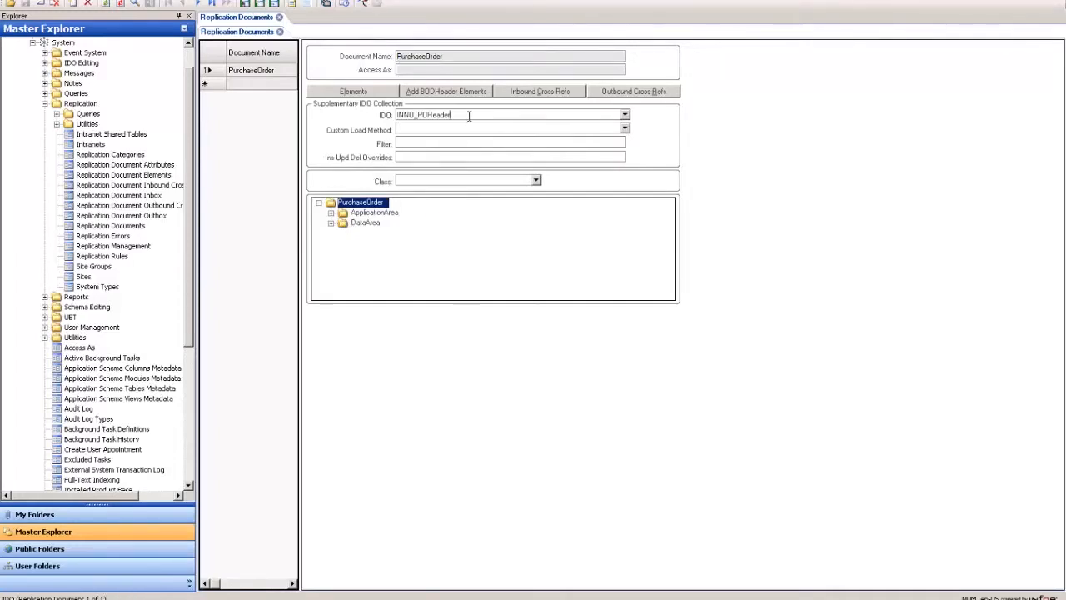
Highlight the supplementary IDO INNO_POHeader and save the PurchaseOrder replication document
drag(461, 115, 351, 116)
click(476, 117)
key(ctrl+s)
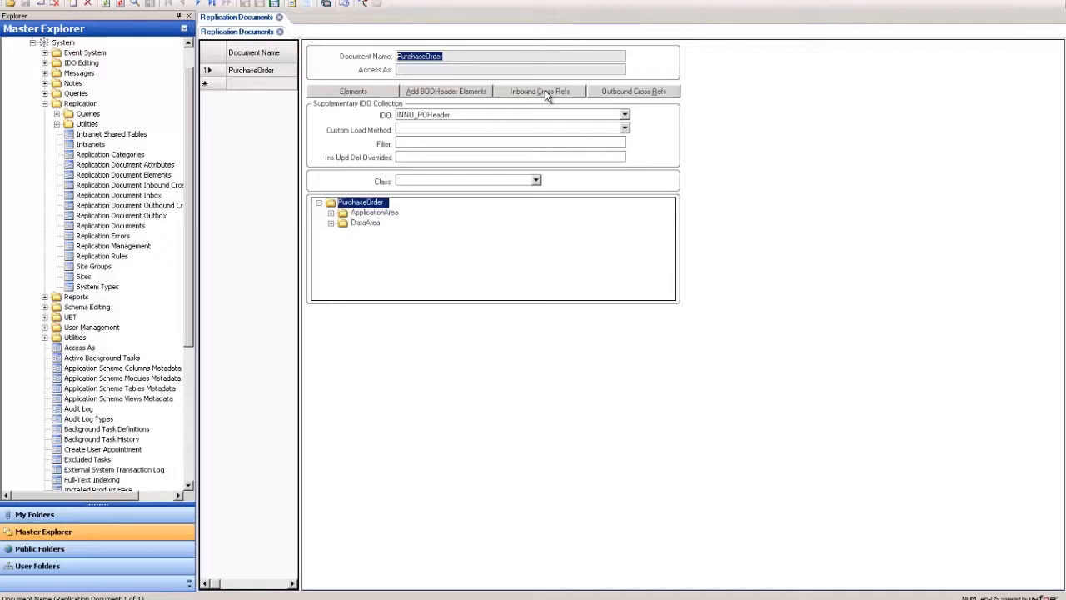
Open the inbound cross-references, examine the BOD noun, BOD verb and document name, and close them
click(545, 92)
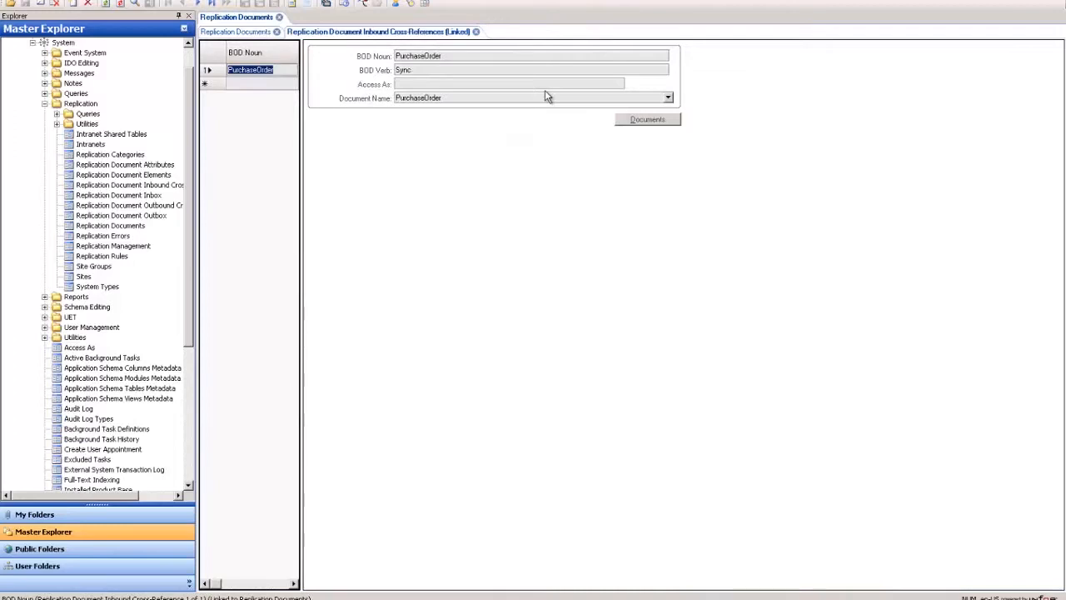
click(483, 57)
click(478, 97)
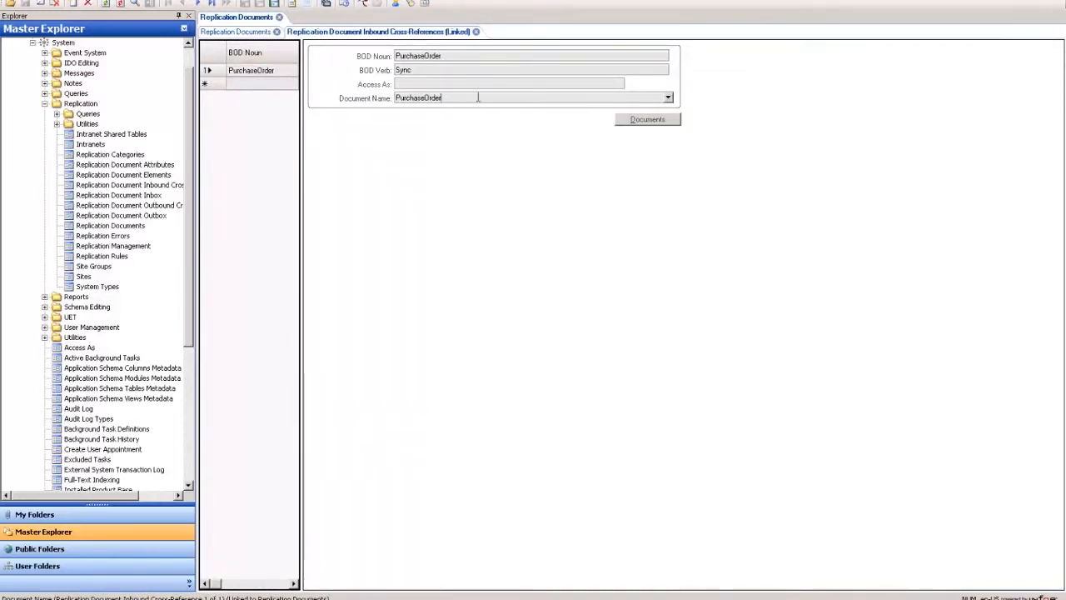
click(451, 56)
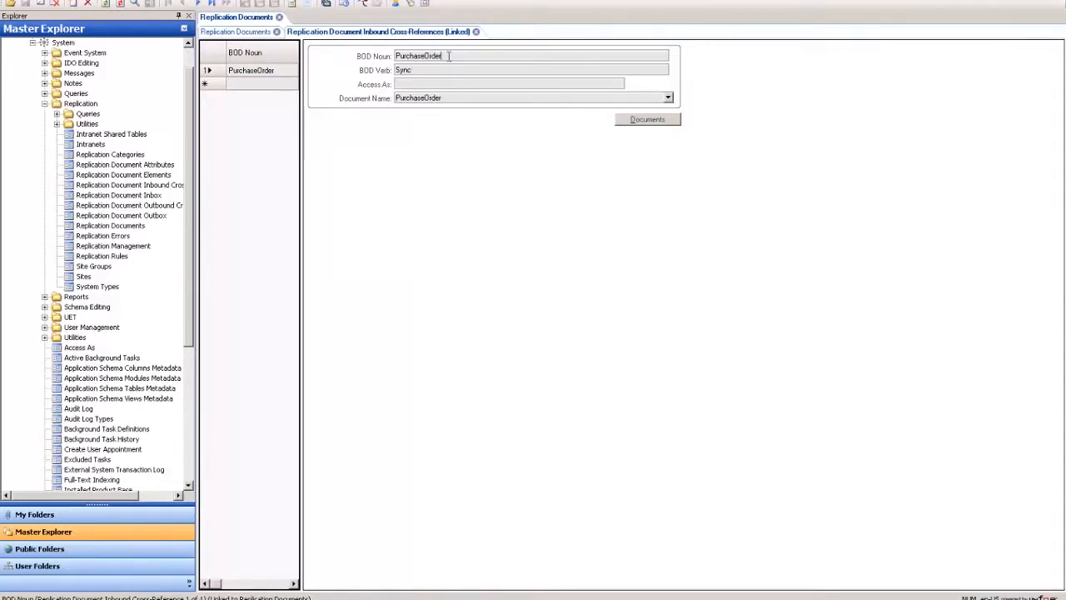
drag(450, 56, 396, 56)
drag(457, 98, 381, 102)
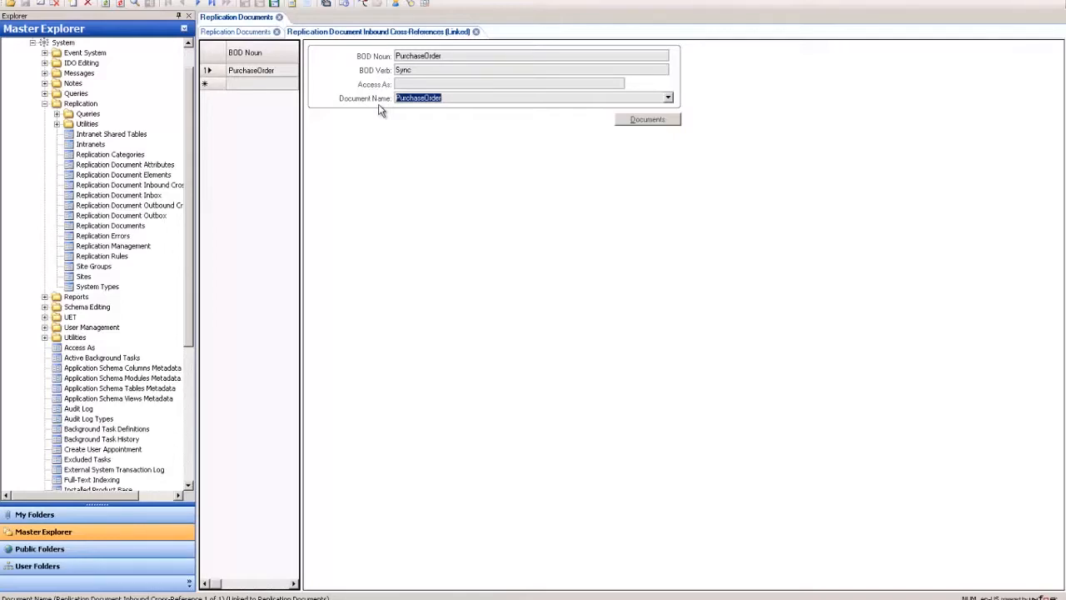
click(491, 55)
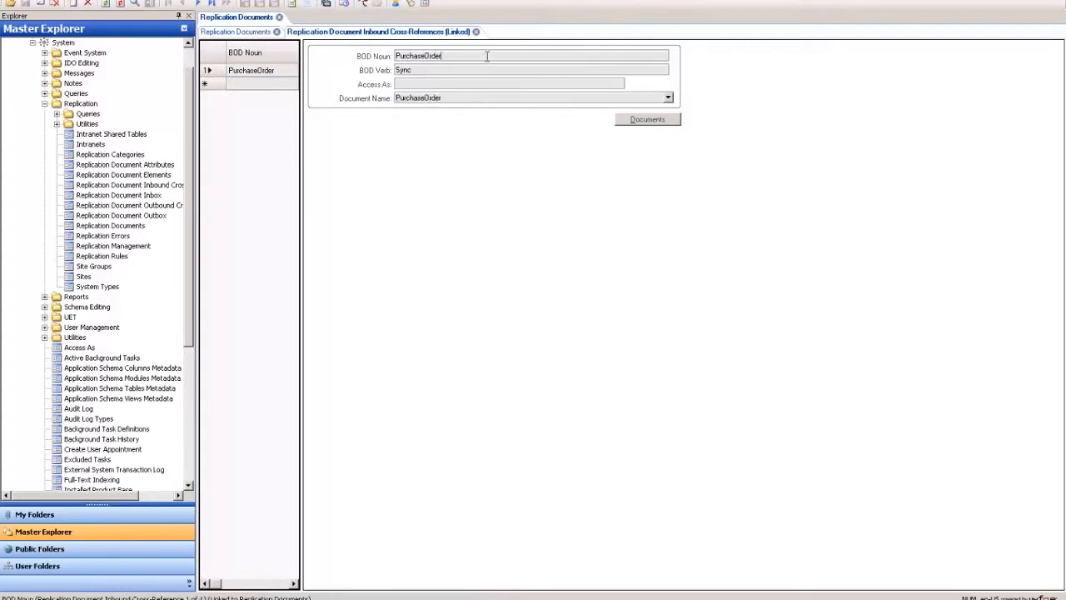
click(453, 98)
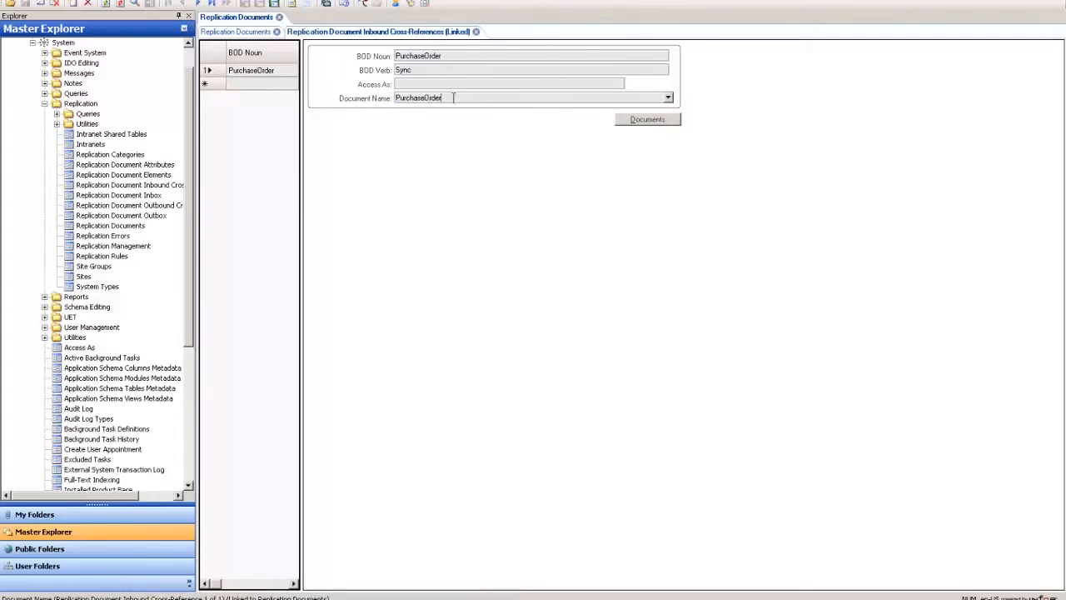
drag(452, 72, 350, 70)
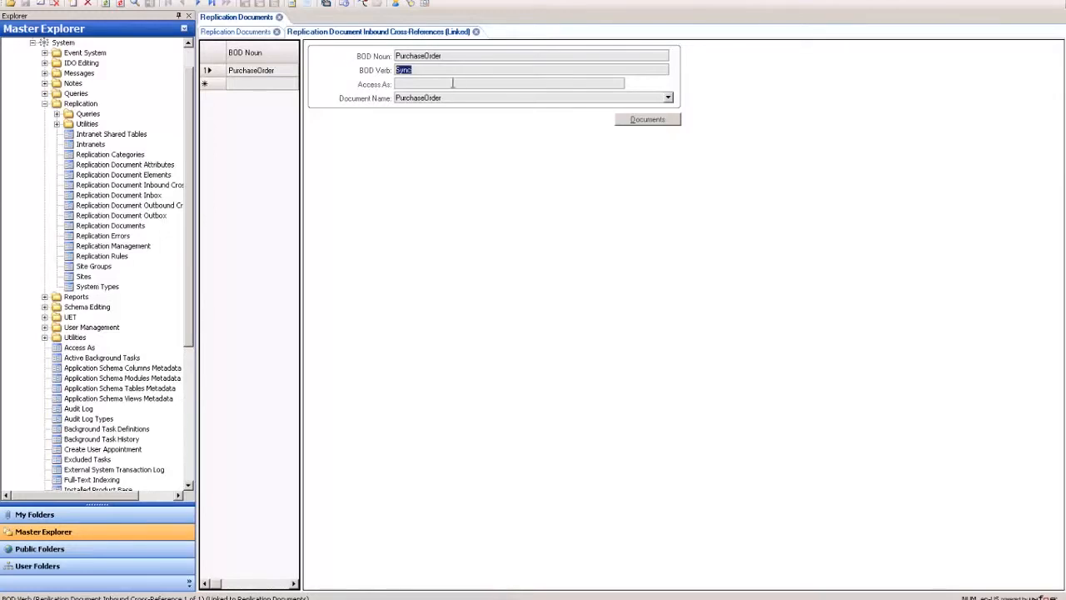
click(458, 71)
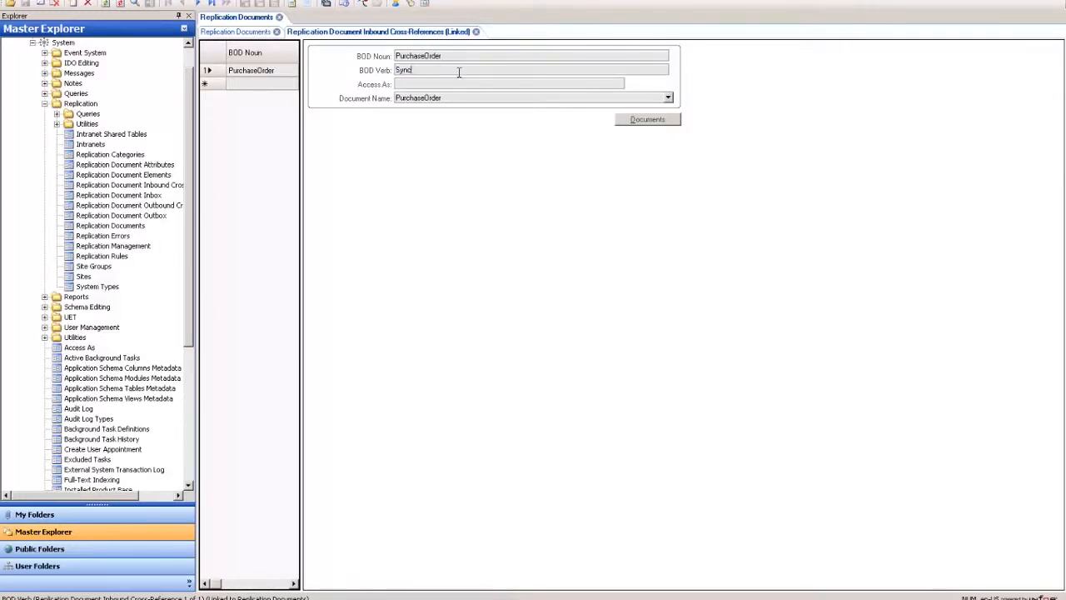
click(476, 32)
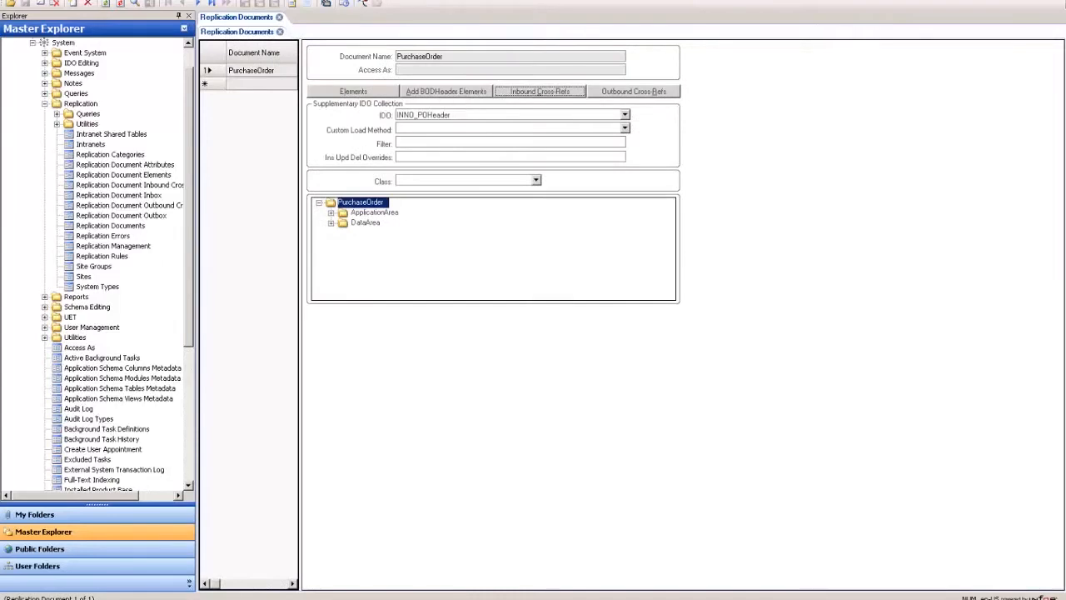
Open the Replication Document Inbox and examine the XML of the received purchase order message
click(21, 2)
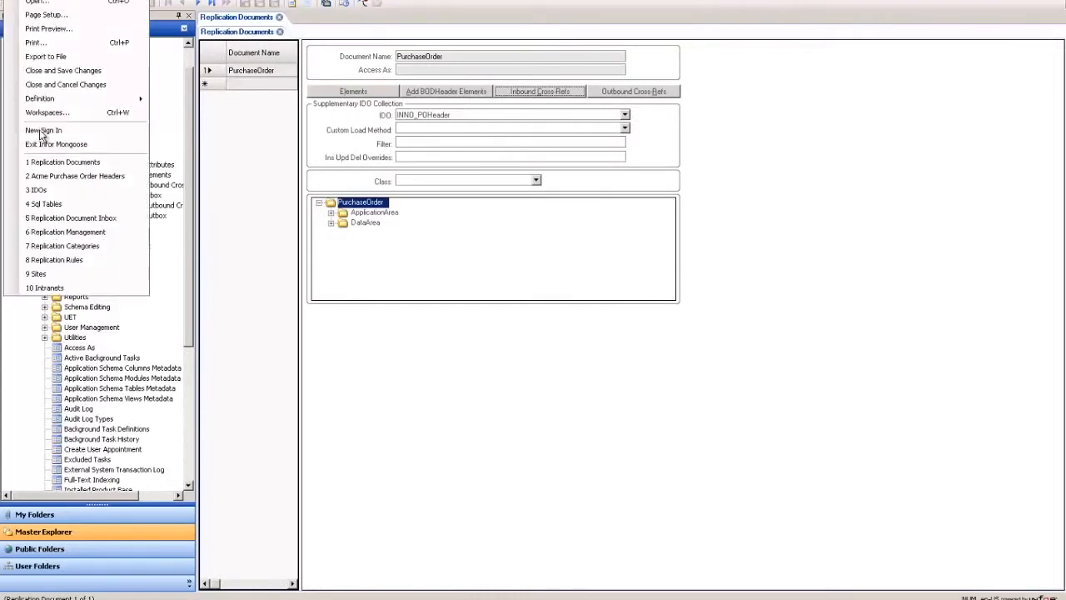
click(68, 218)
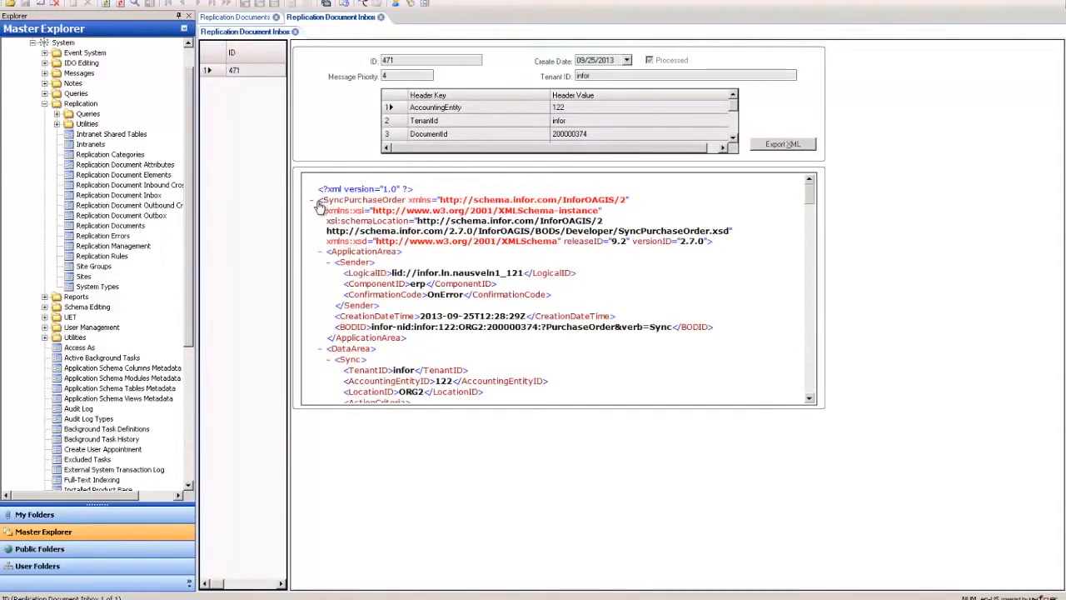
drag(318, 206, 487, 373)
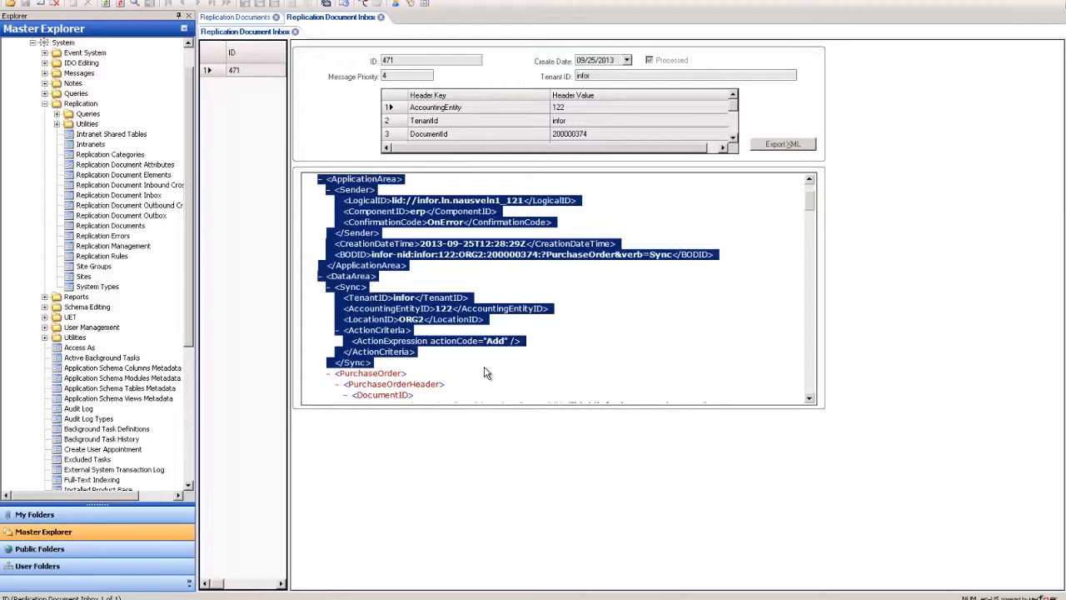
triple_click(510, 306)
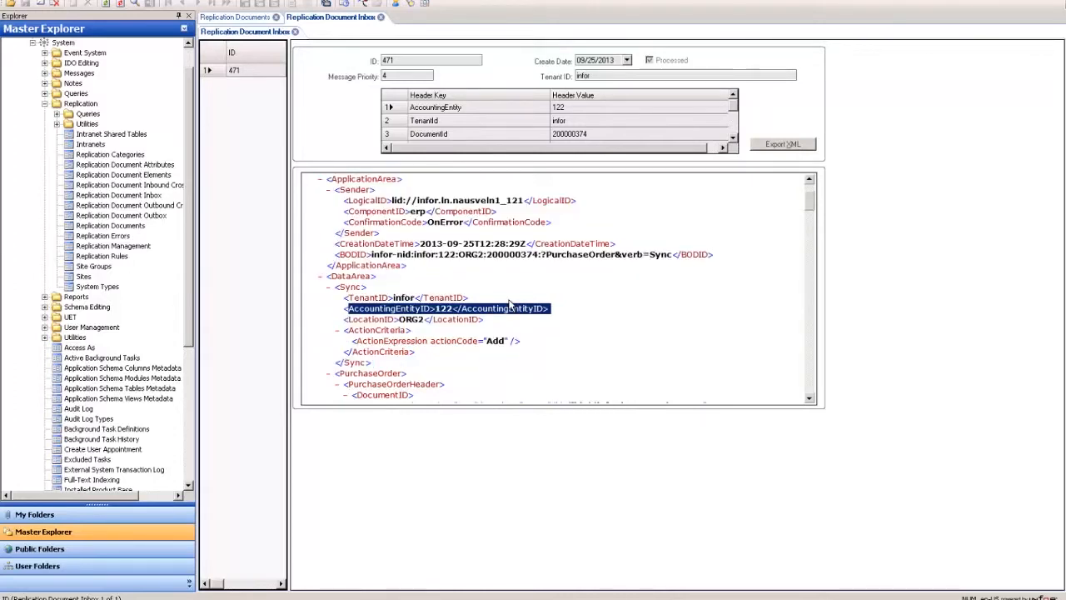
click(236, 18)
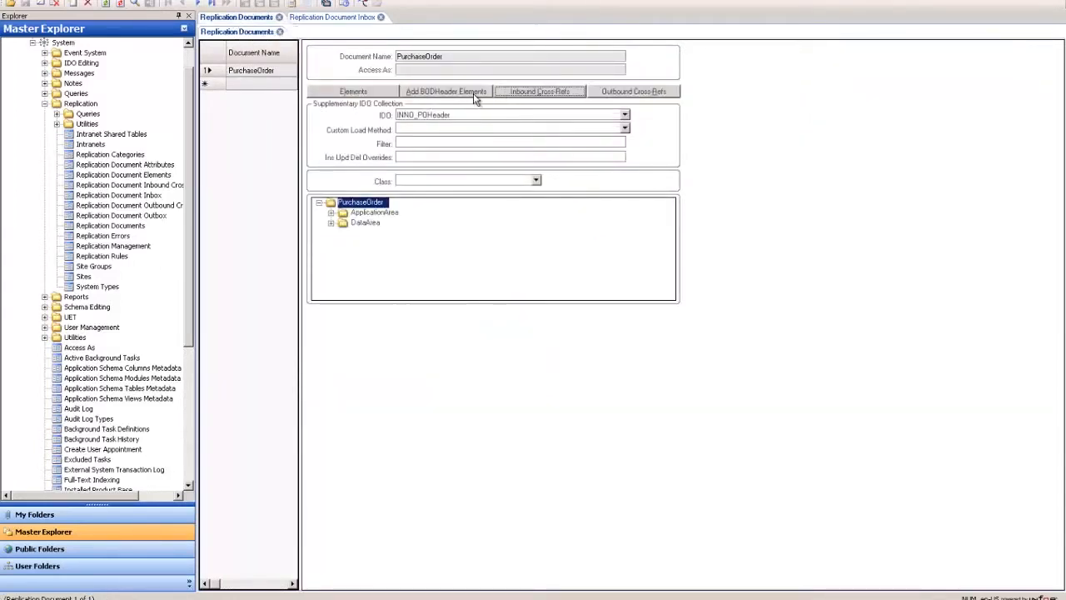
Open the BOD header elements and examine the value expressions of each header row
click(473, 93)
drag(298, 243, 773, 243)
drag(552, 53, 621, 55)
drag(361, 585, 442, 592)
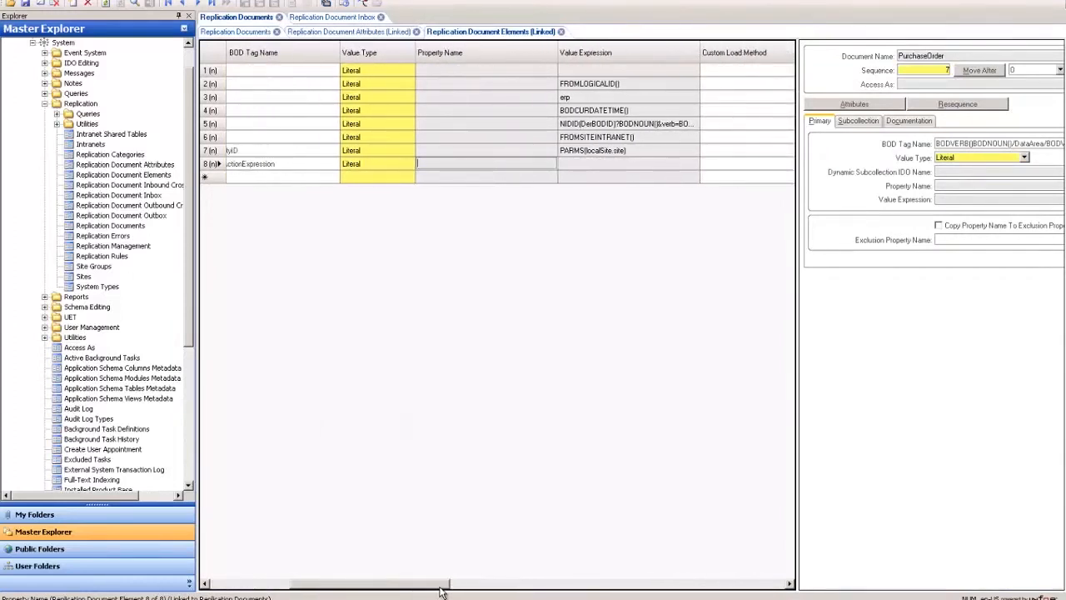
click(642, 83)
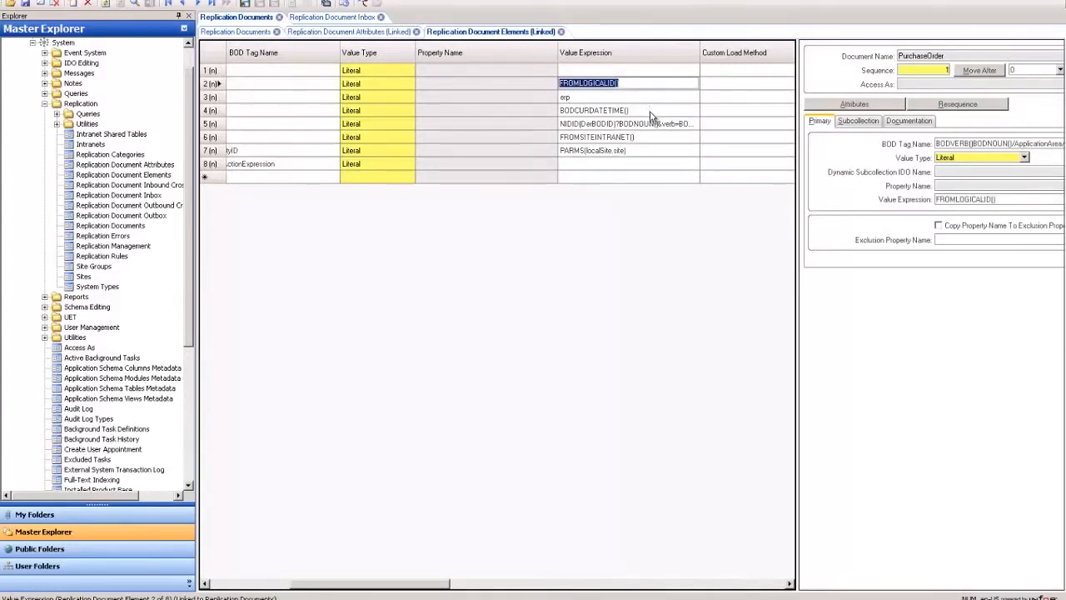
click(655, 111)
click(658, 135)
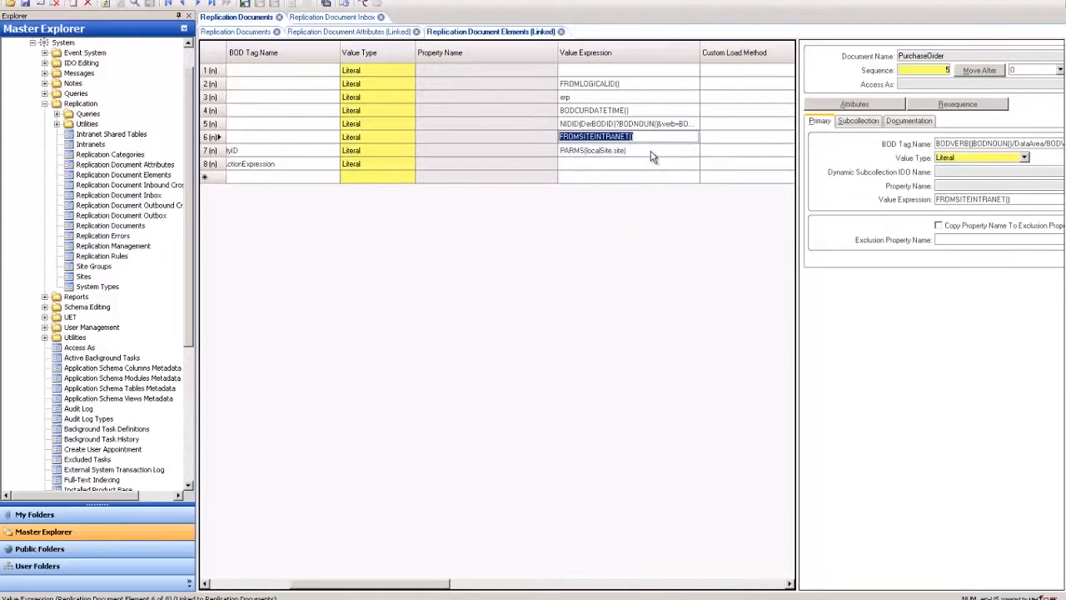
click(651, 149)
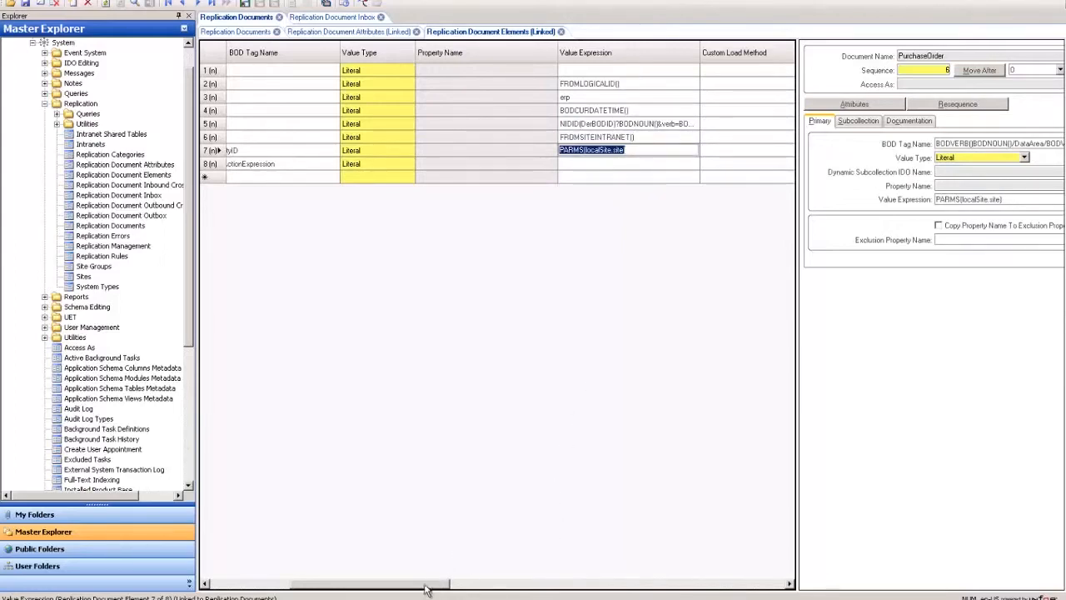
drag(435, 586, 358, 585)
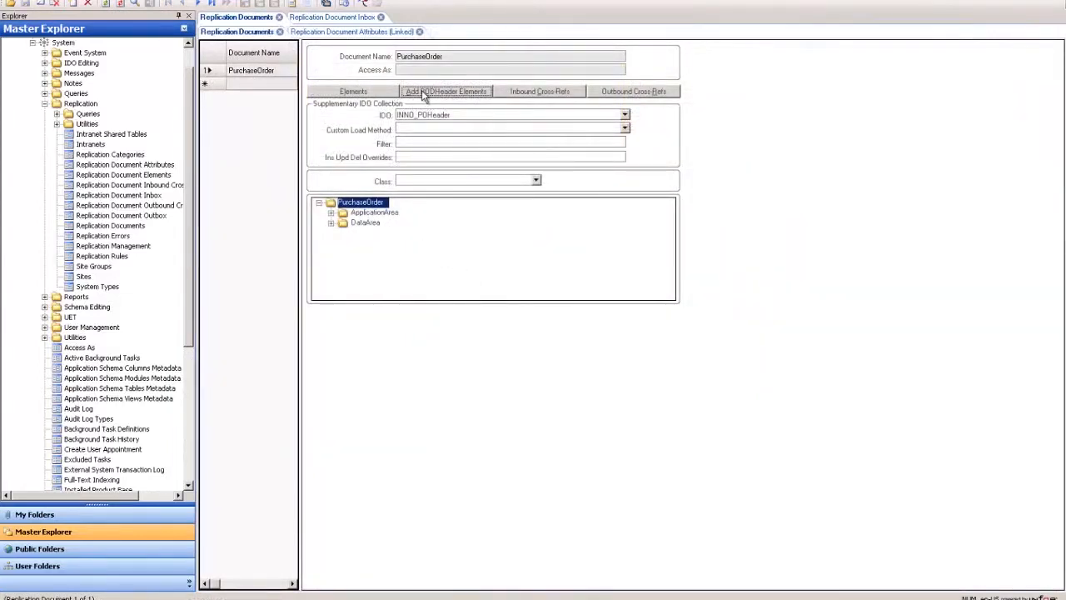
Open the PurchaseOrder document's elements list and widen the grid to show full BOD tag names
click(387, 92)
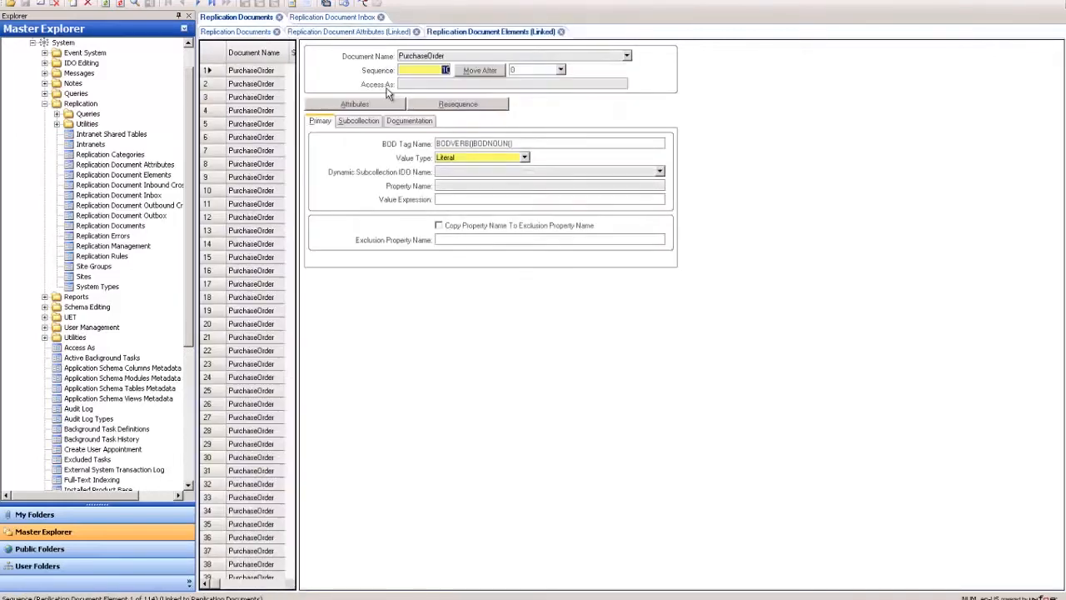
drag(299, 125, 846, 169)
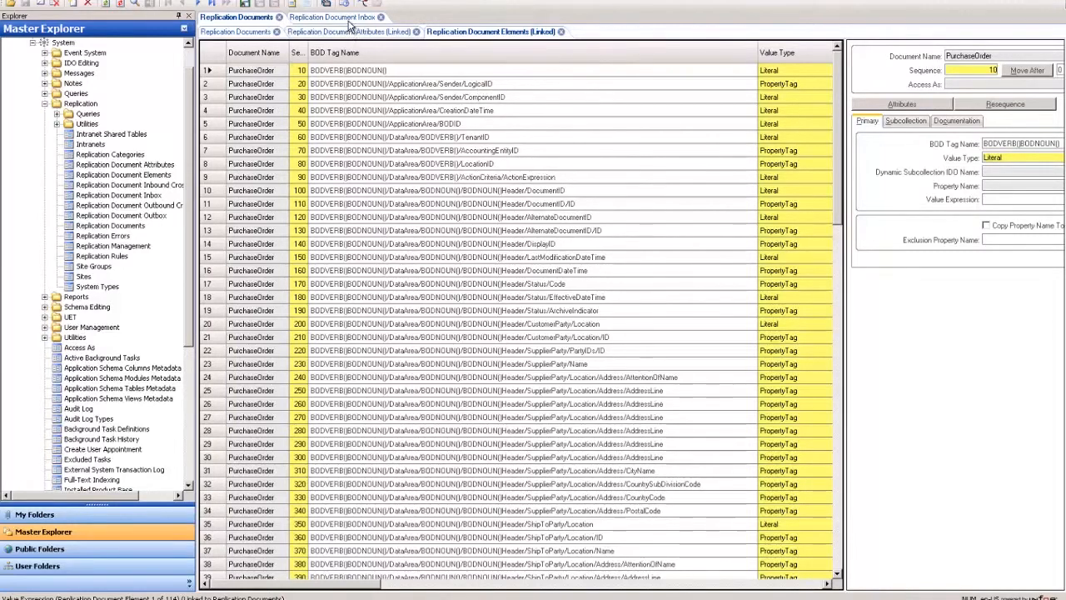
Compare the elements' BOD tag paths with the ApplicationArea and DataArea nodes of the inbox message XML
click(350, 25)
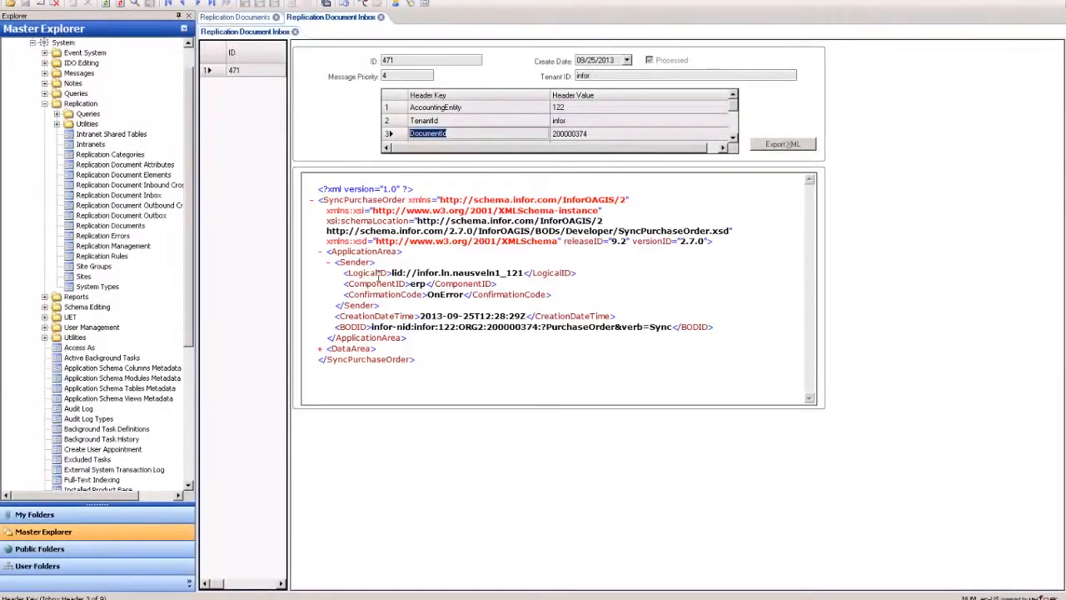
click(319, 251)
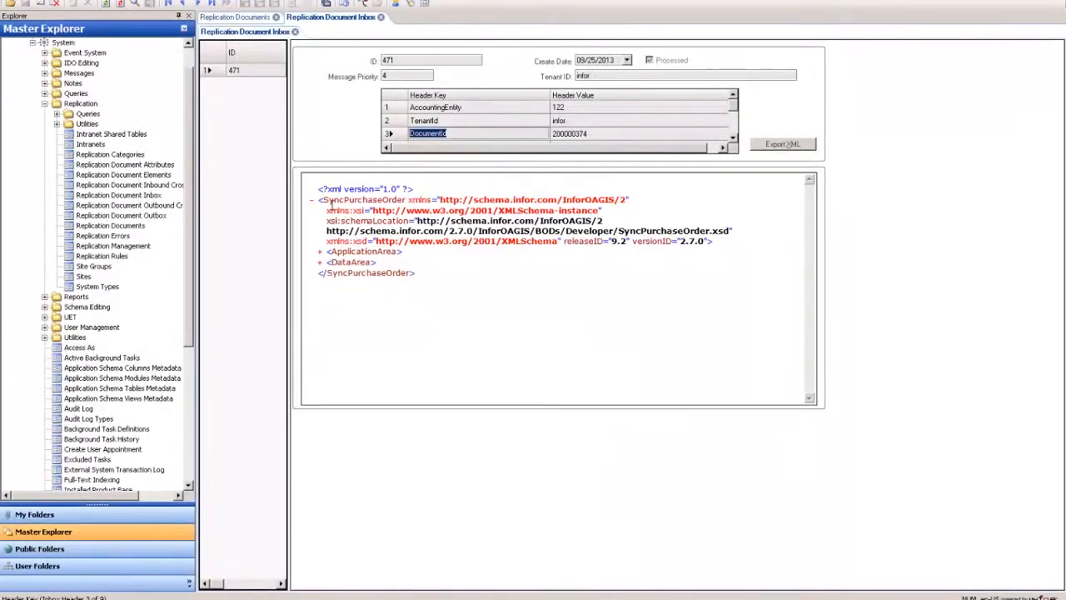
click(260, 20)
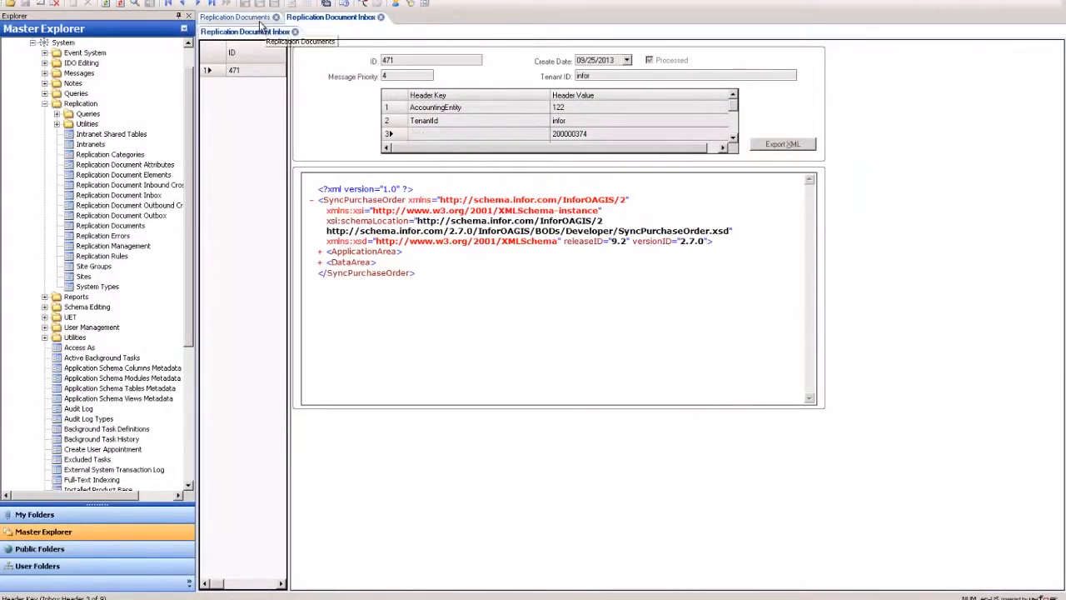
click(260, 20)
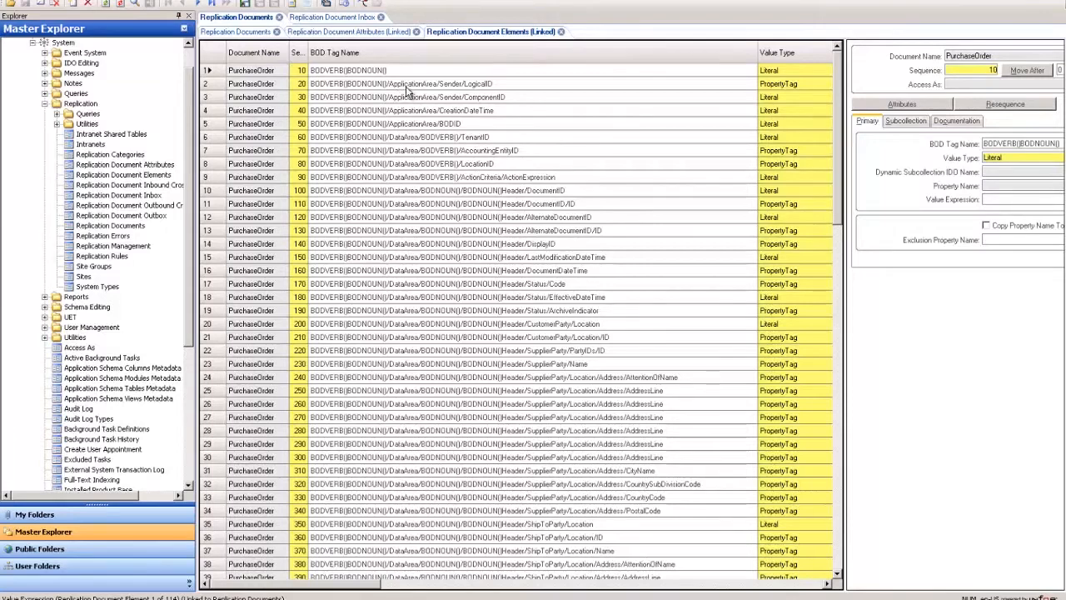
click(333, 17)
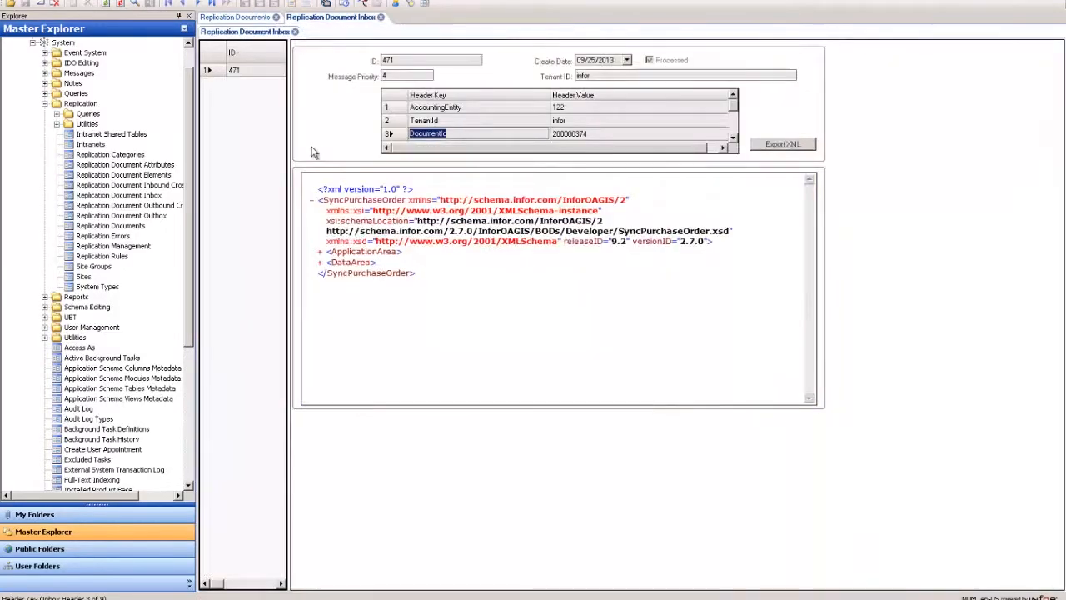
click(319, 251)
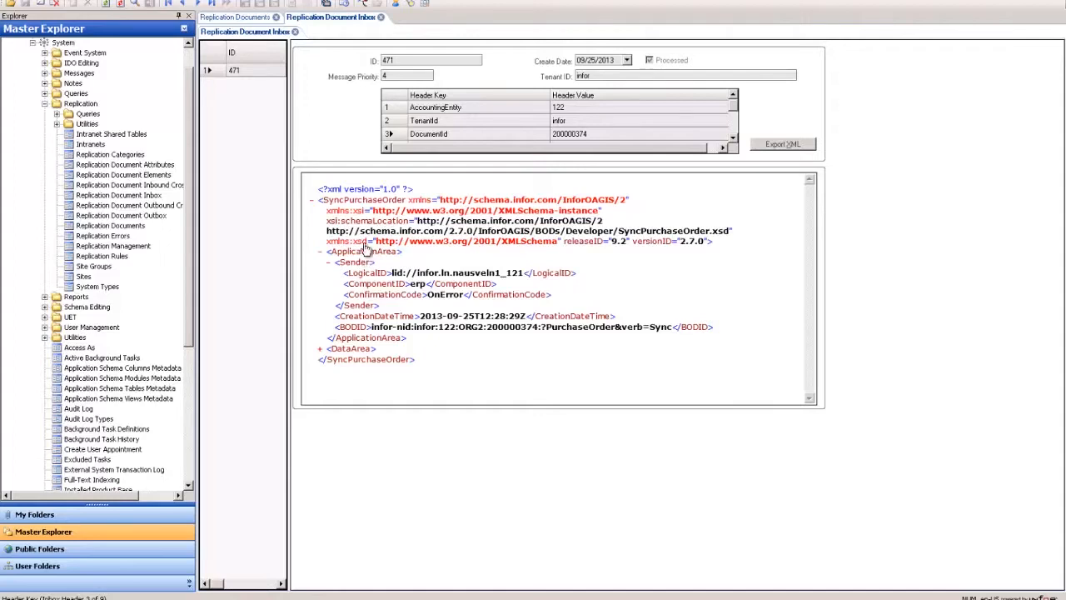
click(319, 252)
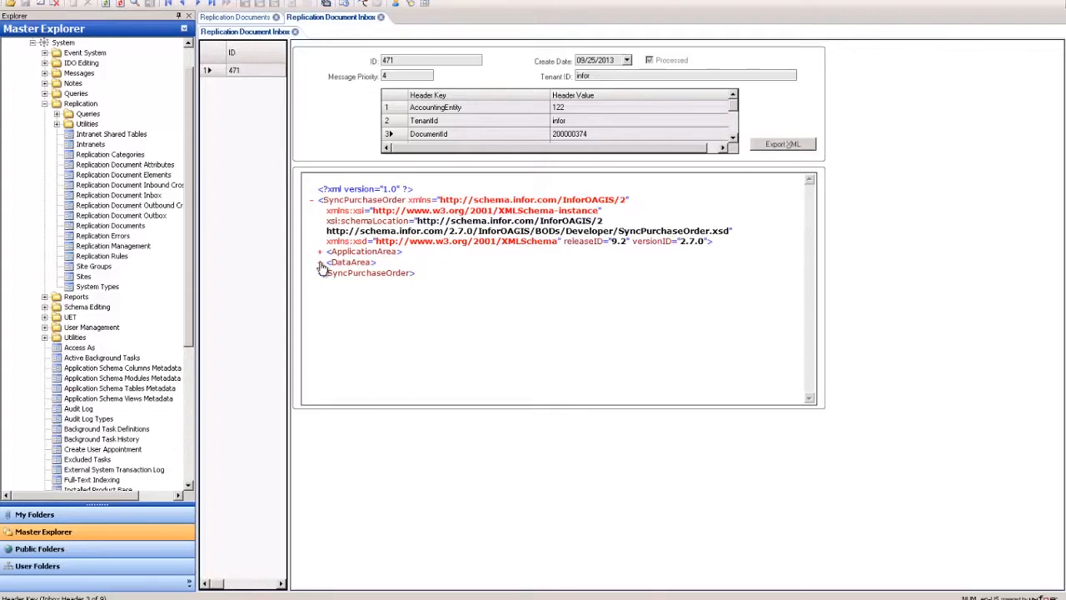
click(320, 265)
click(321, 265)
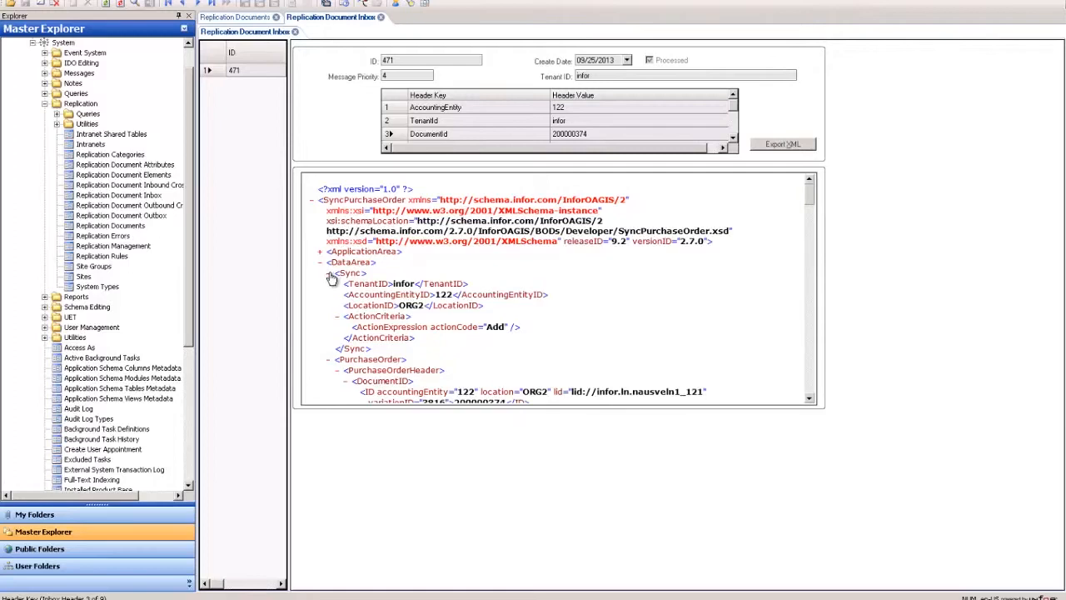
click(328, 273)
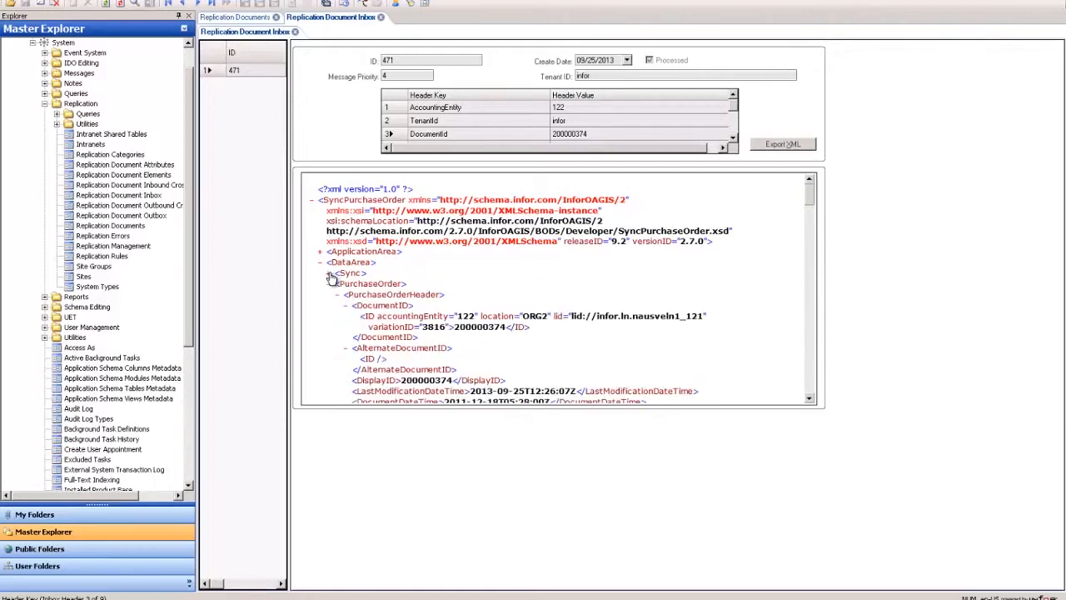
double_click(369, 317)
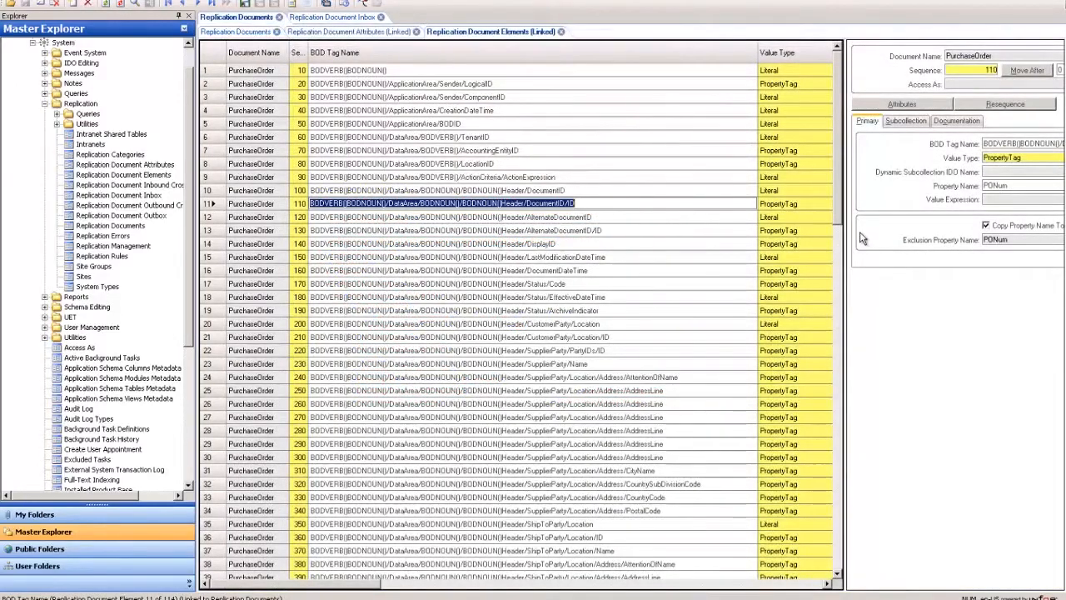
Examine the DocumentID element's BOD tag name, property name and available value type options
drag(843, 228, 460, 215)
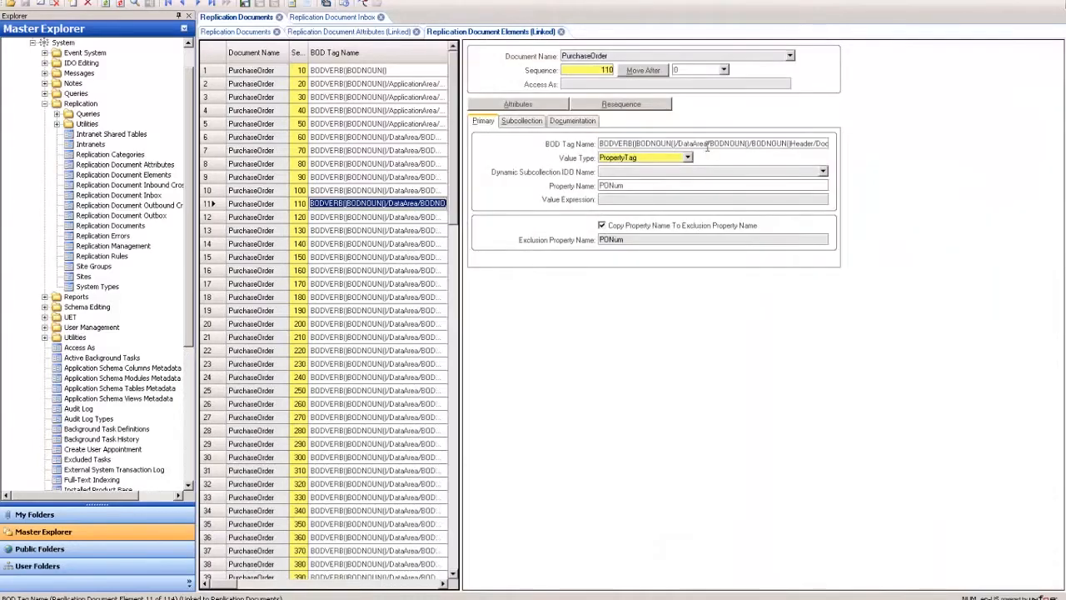
click(681, 145)
click(687, 157)
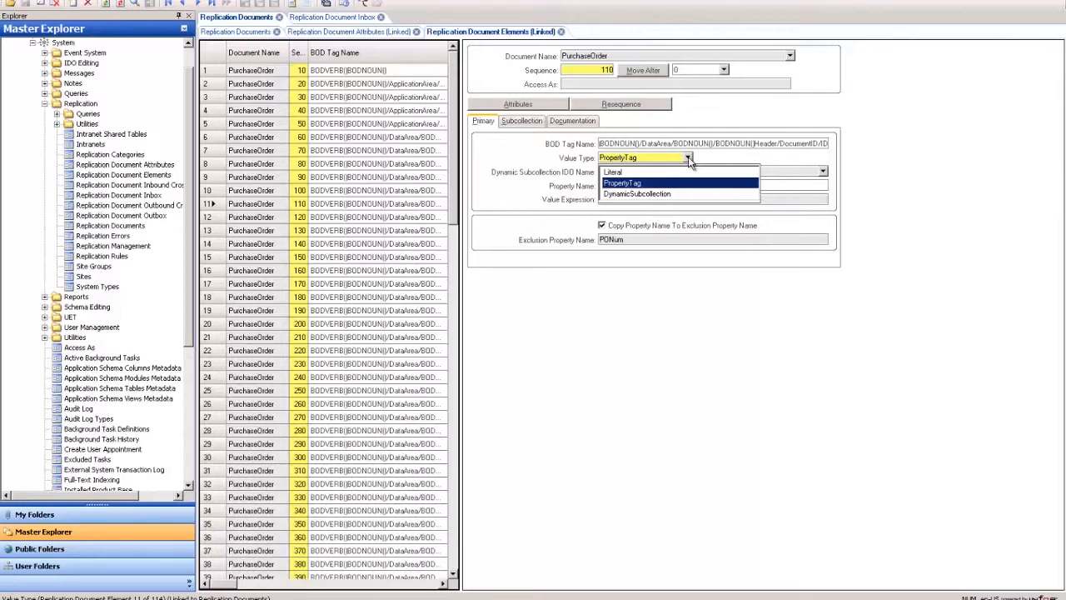
Review the DocumentID element's Value Type choices and PODNum property name, and widen the elements grid
click(660, 183)
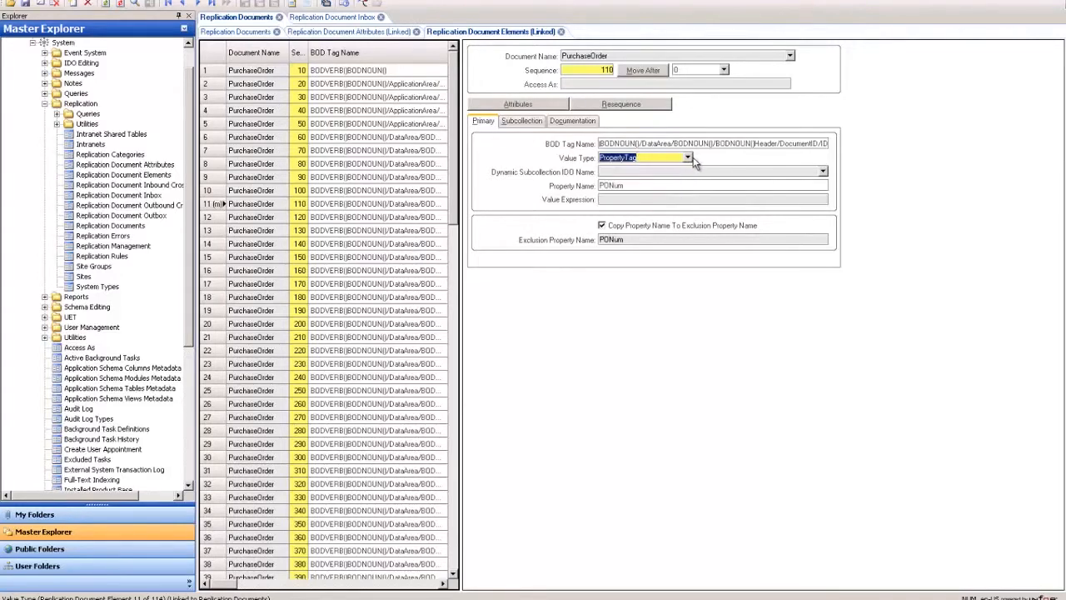
click(688, 158)
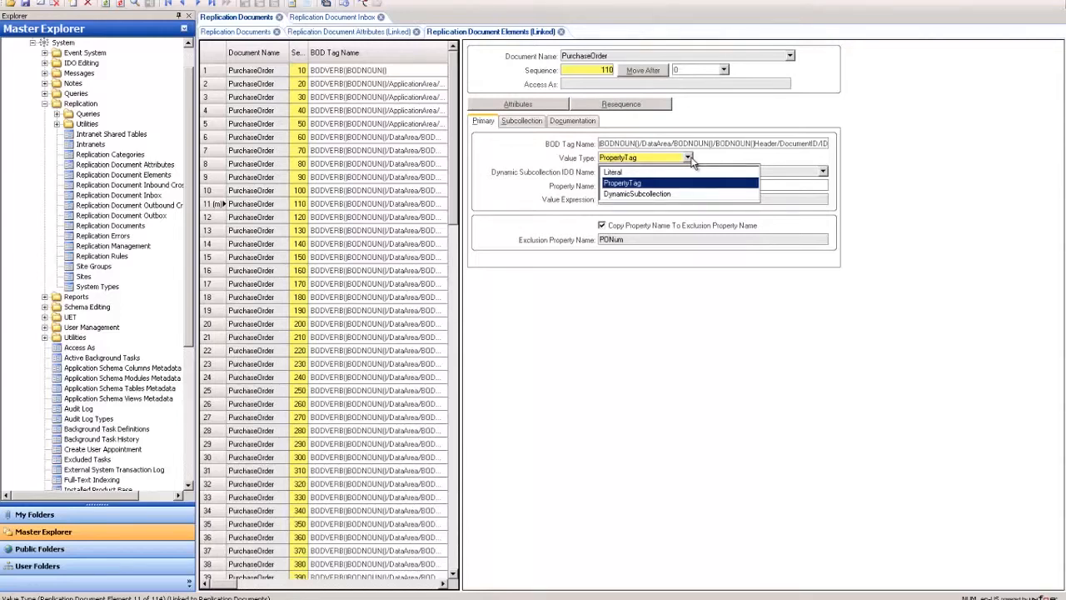
click(749, 164)
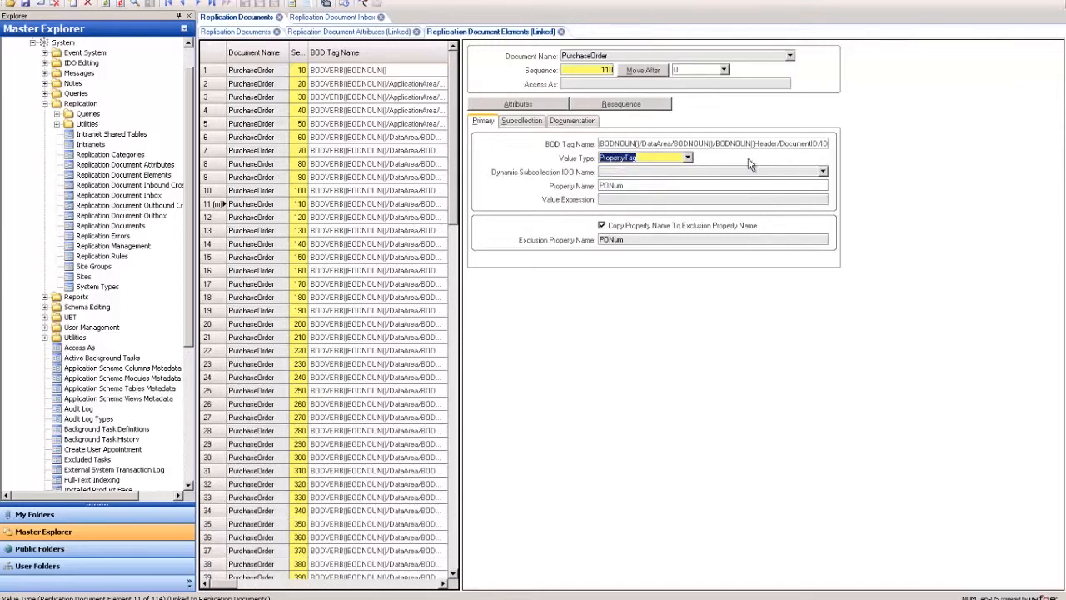
click(657, 185)
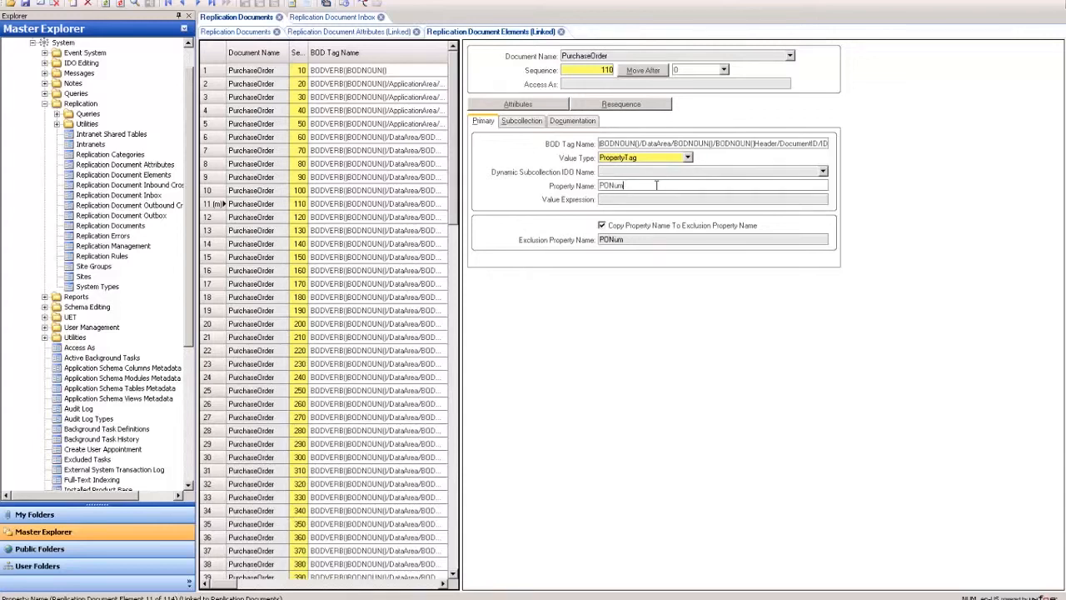
drag(623, 185, 593, 186)
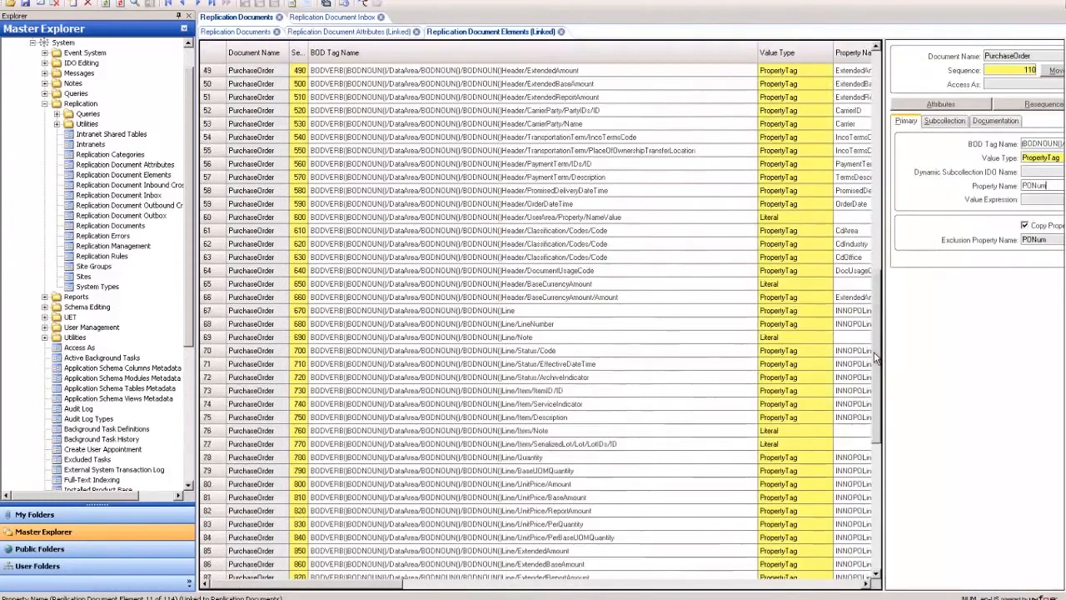
drag(876, 374, 876, 360)
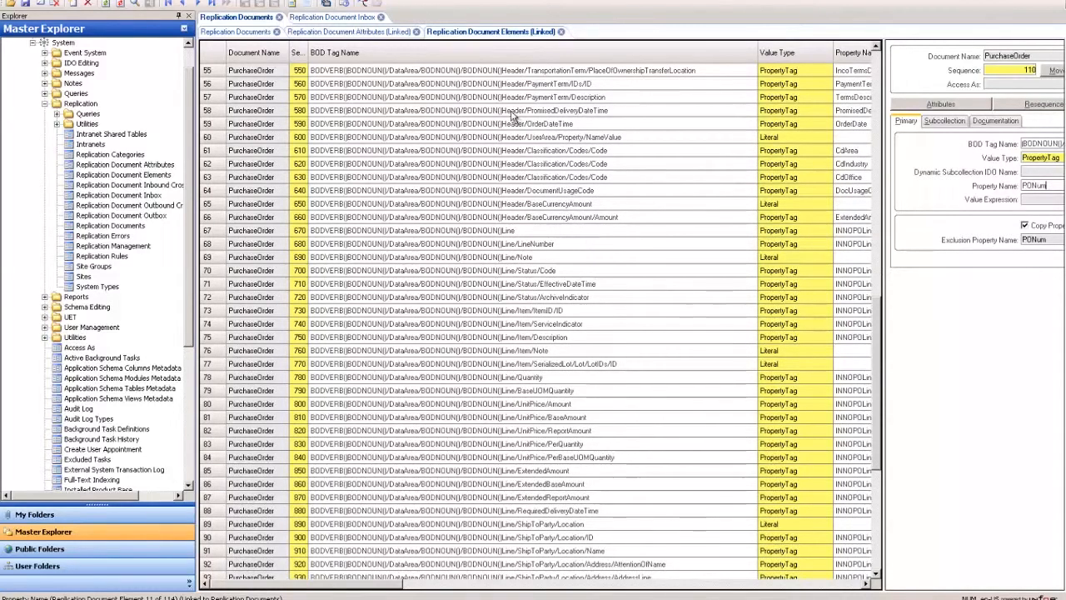
Collapse the DocumentID and header nodes of the inbox XML to reach the PurchaseOrderLine section
click(525, 233)
click(348, 19)
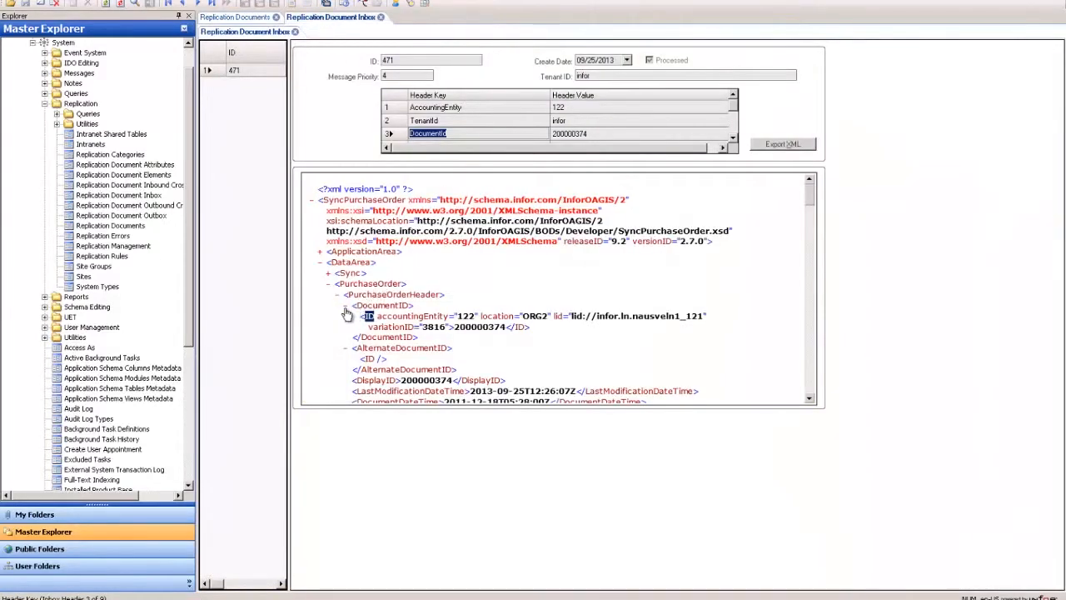
click(347, 306)
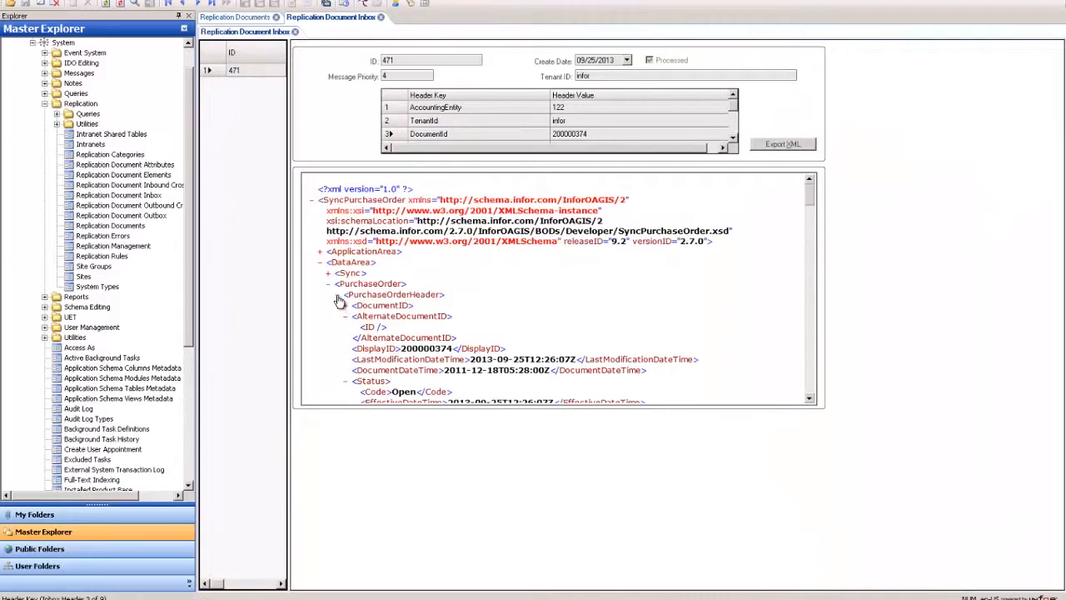
click(339, 298)
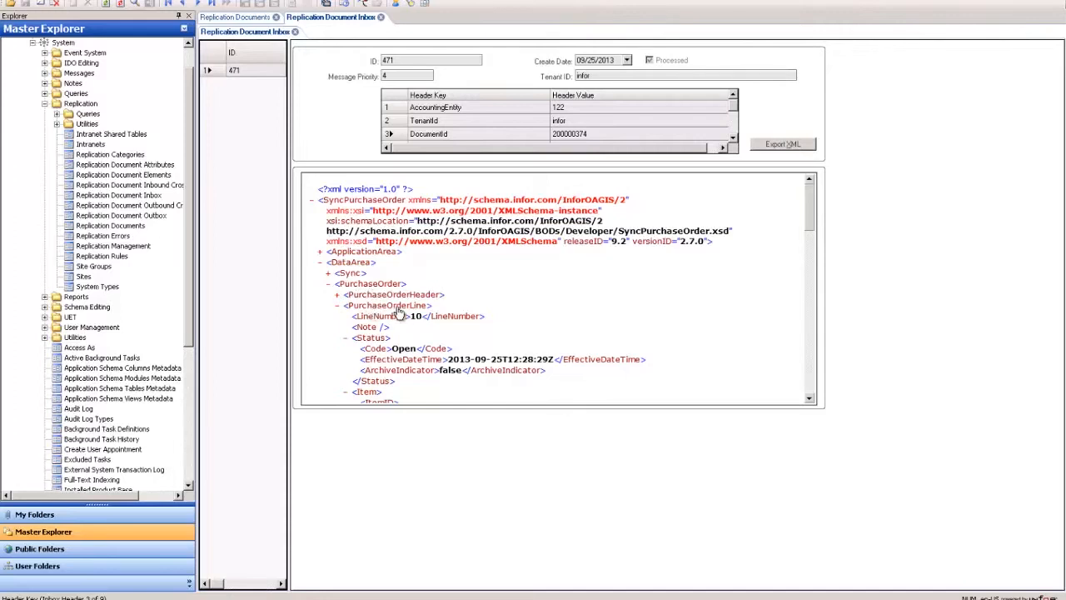
drag(806, 215, 808, 236)
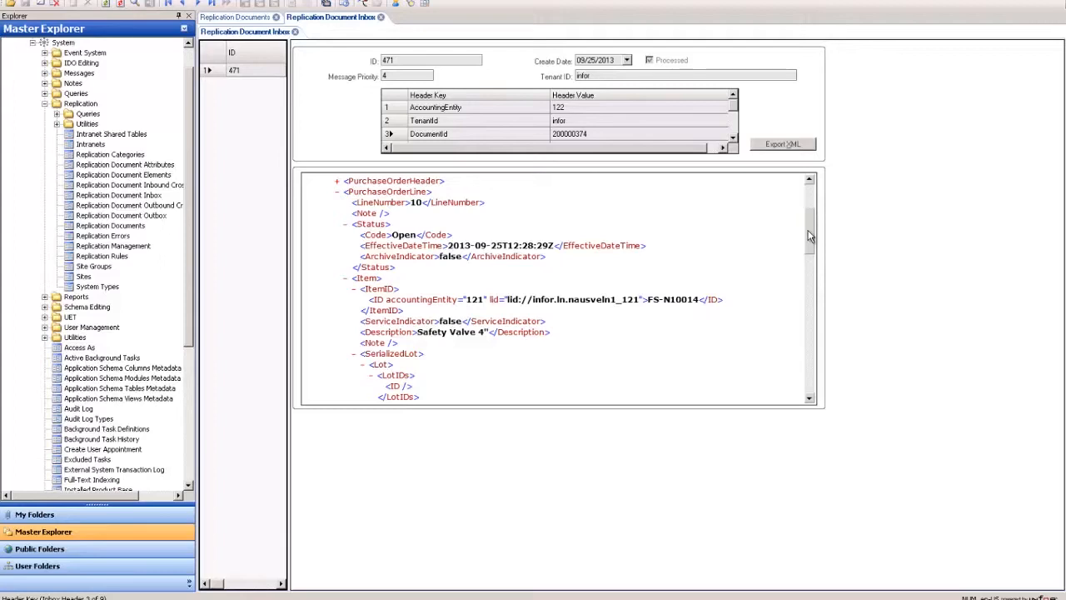
Match the Line/Item/ItemID/ID element with the item ID value in the inbox message's PurchaseOrderLine
click(260, 18)
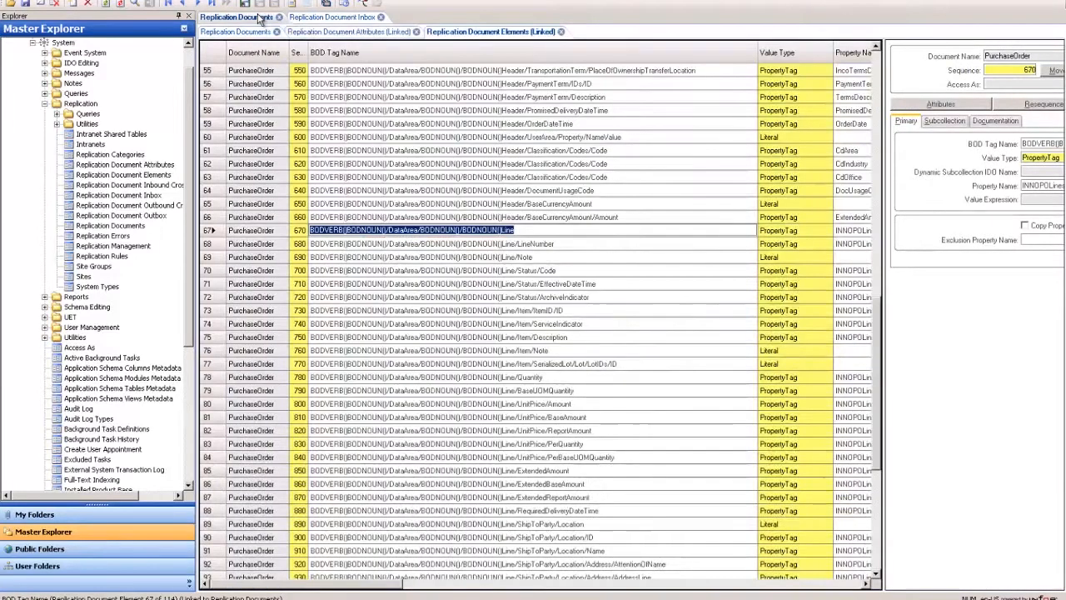
click(570, 311)
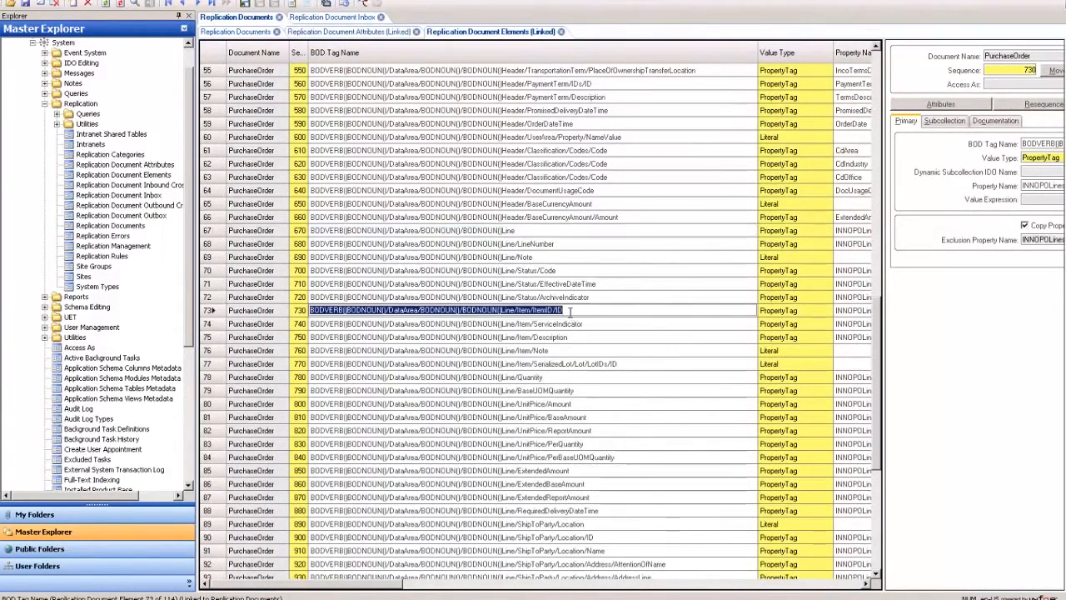
click(328, 18)
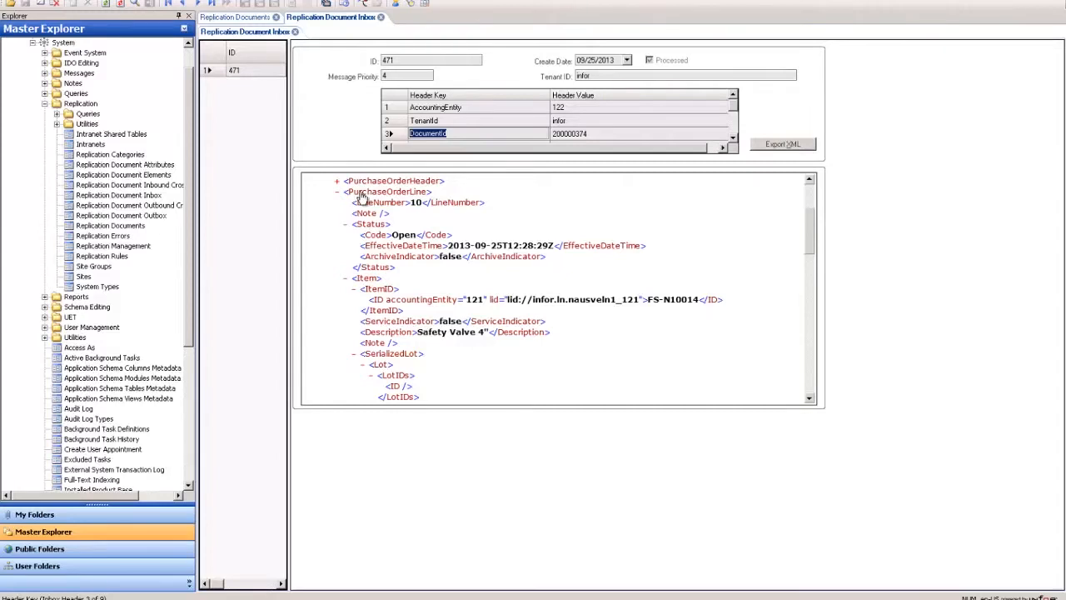
click(376, 299)
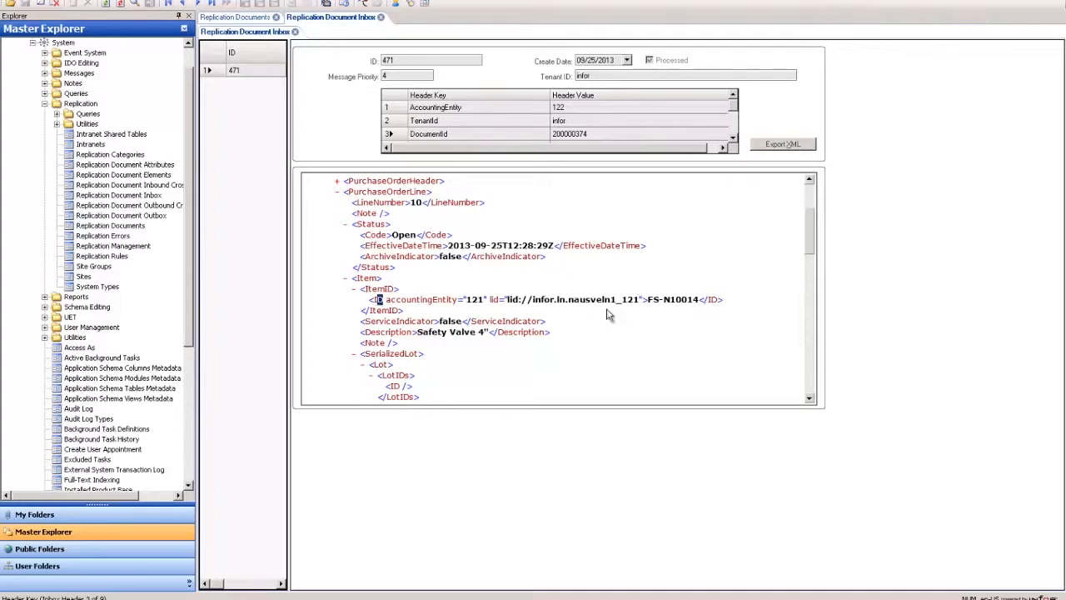
drag(646, 299, 699, 299)
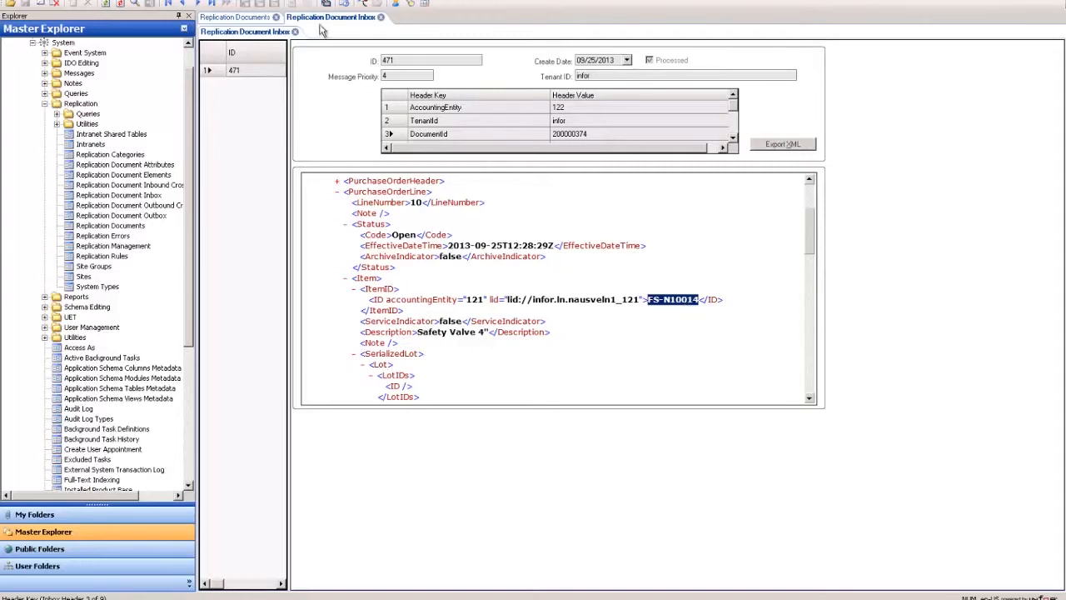
click(250, 18)
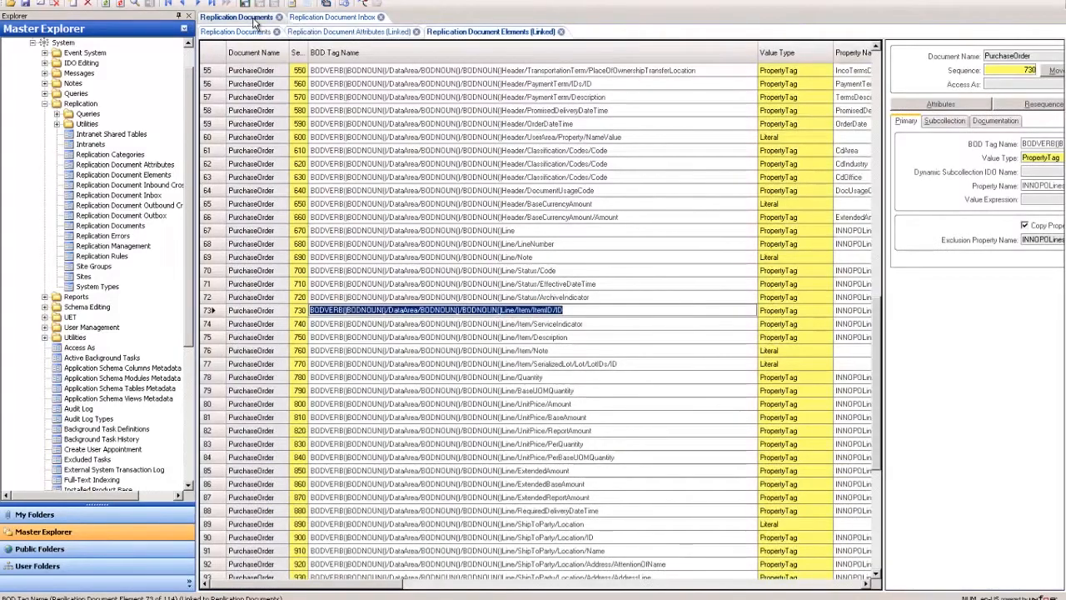
Examine the ItemID element's full BOD tag name and its INNOPOLines.POItem property name
drag(884, 144, 510, 178)
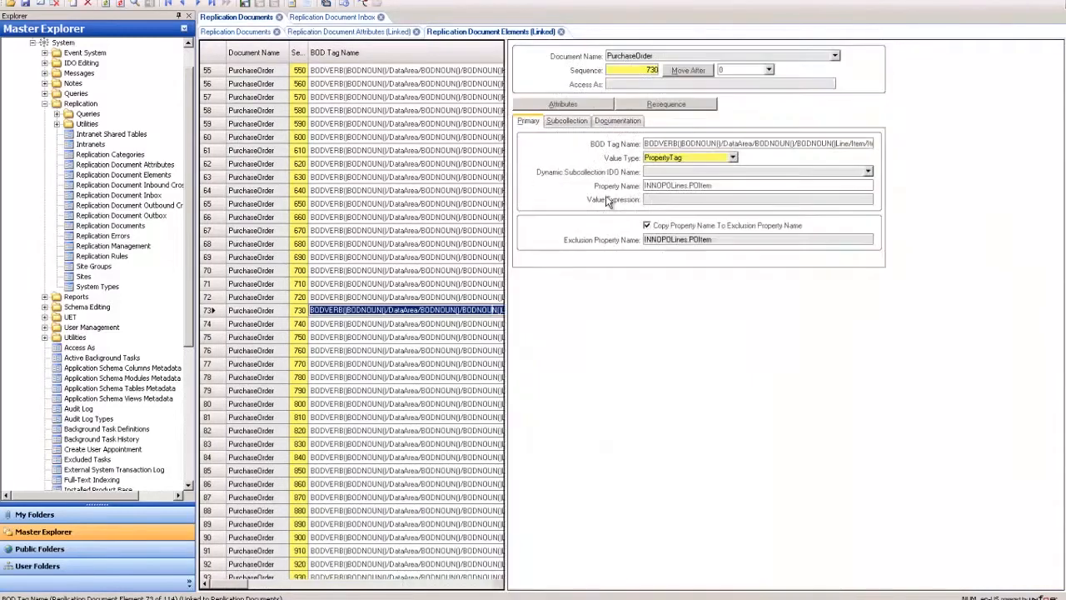
click(821, 143)
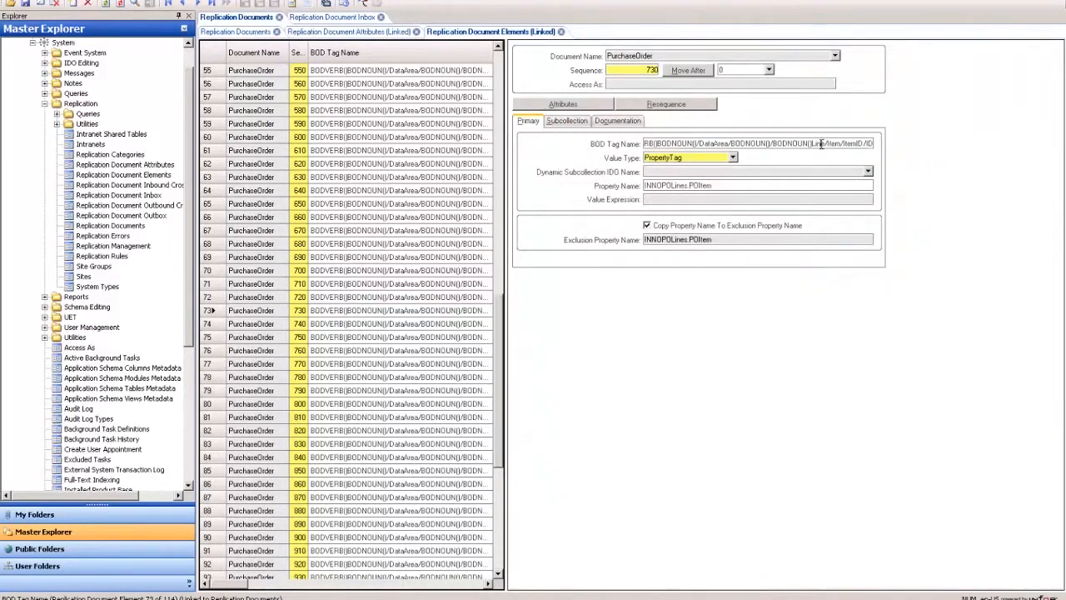
click(717, 184)
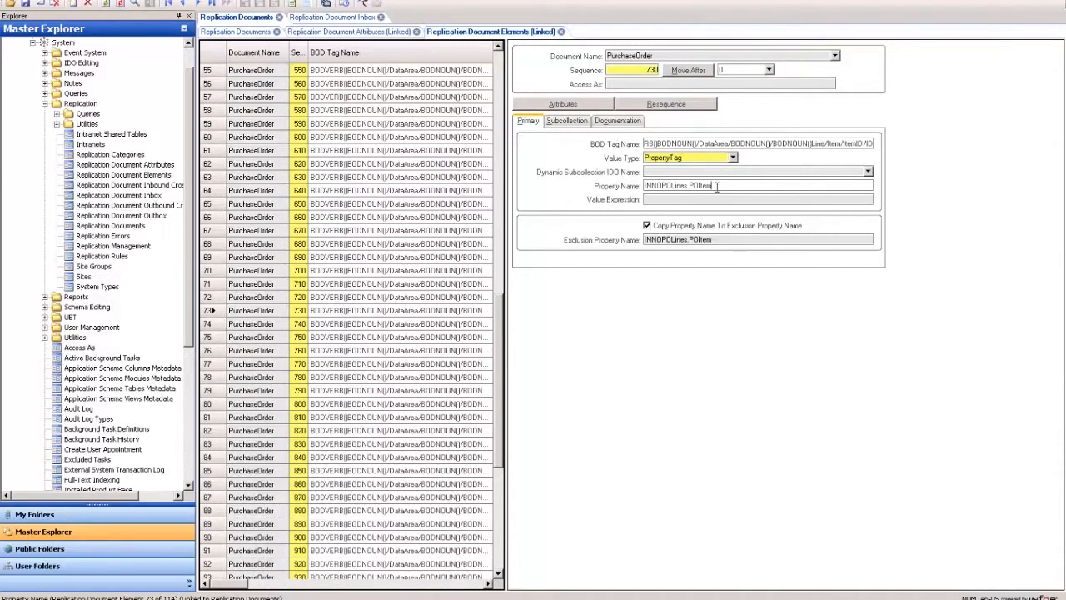
drag(688, 186, 641, 186)
click(690, 185)
click(332, 17)
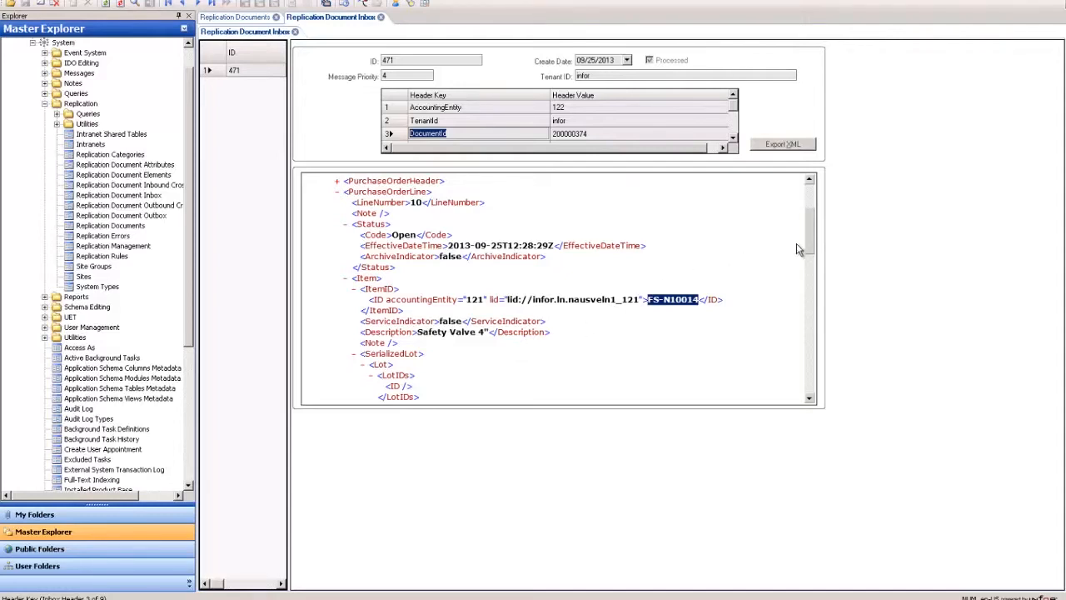
Scroll the inbox XML to the line Quantity value and its unitCode attribute
drag(808, 237, 809, 220)
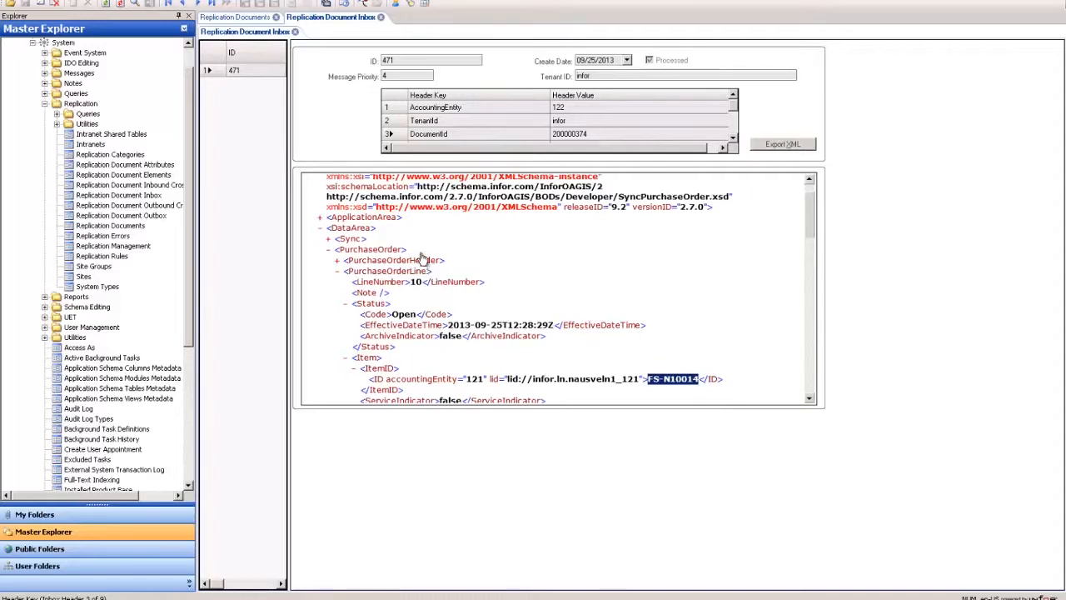
scroll(812, 203, up, 2)
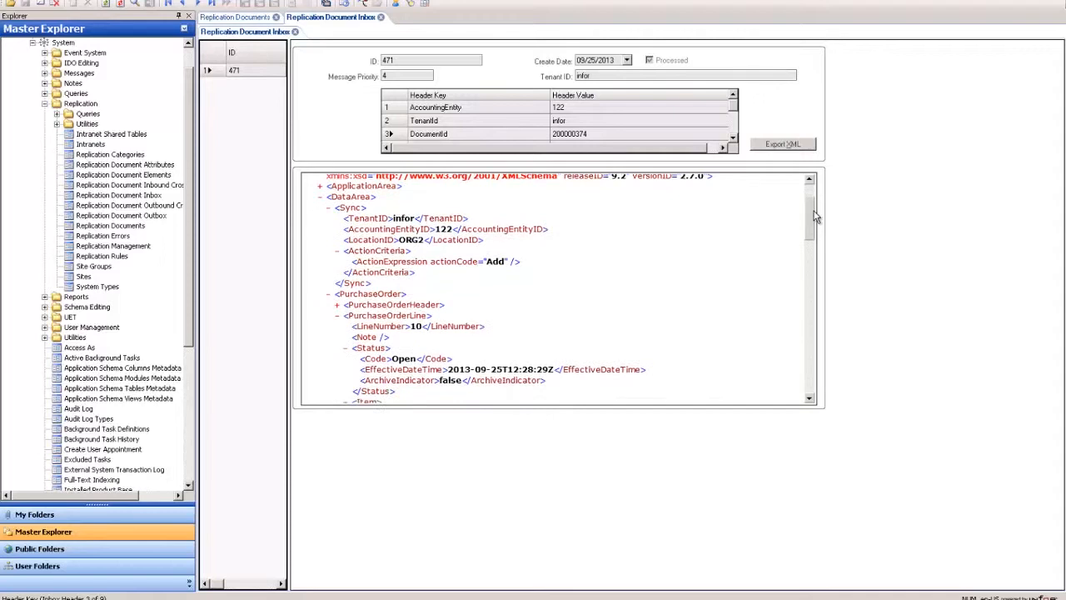
scroll(812, 224, down, 3)
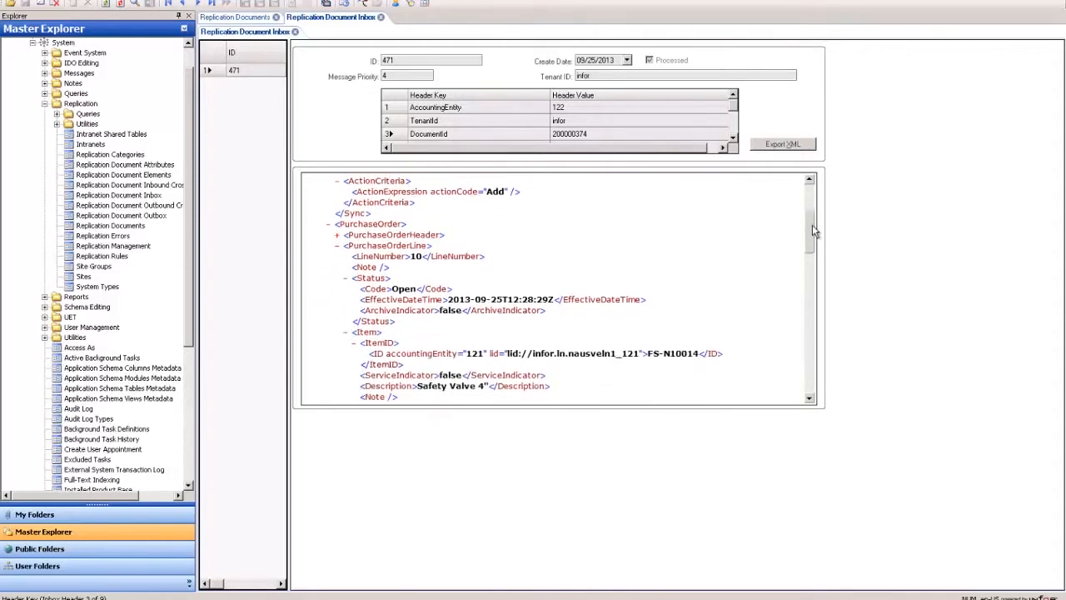
scroll(813, 239, down, 5)
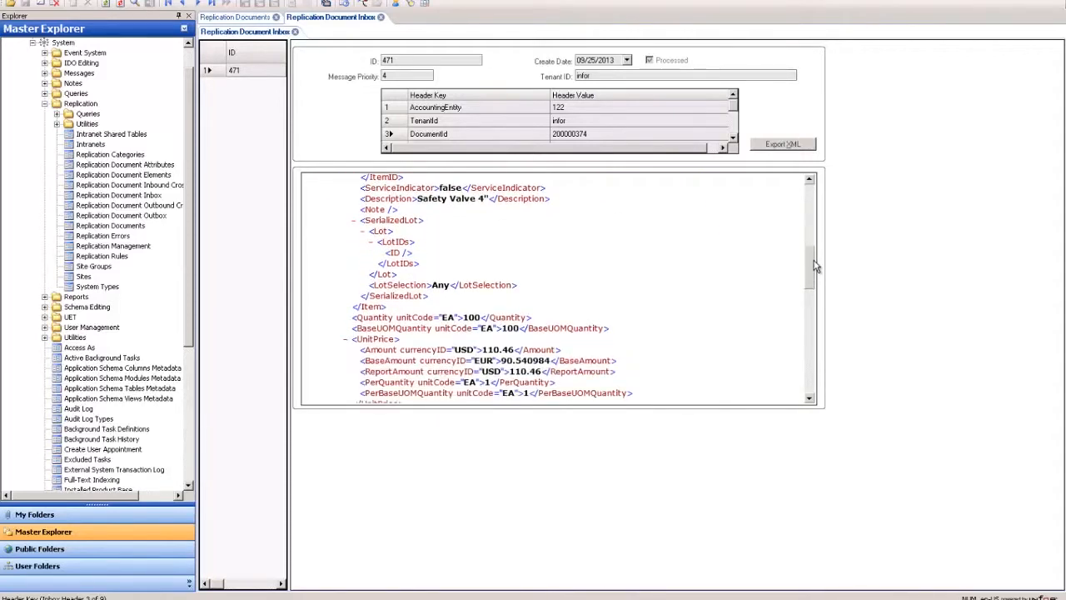
drag(462, 313, 481, 314)
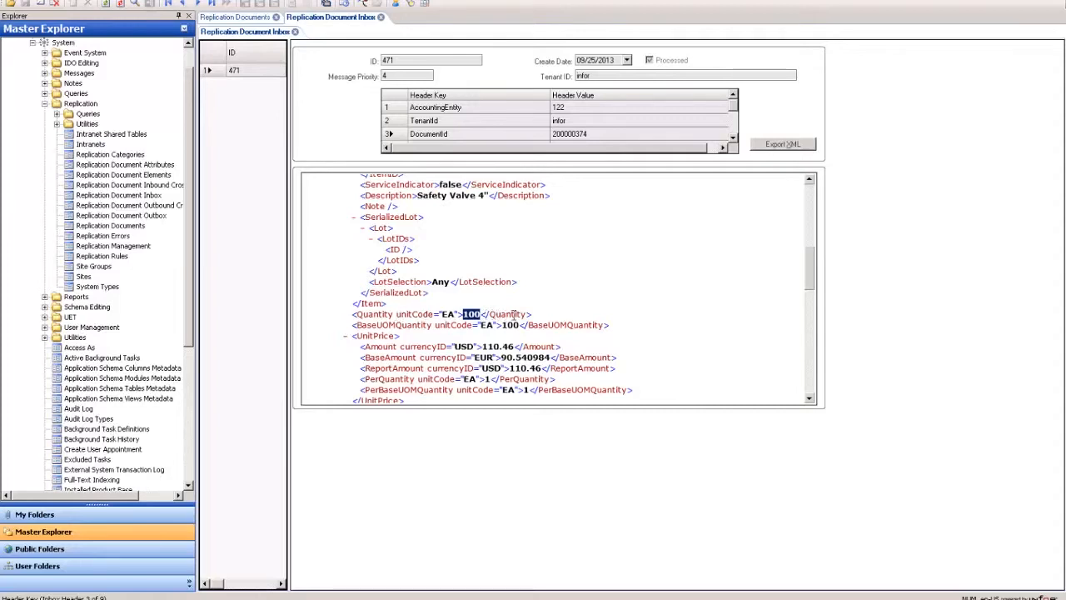
drag(395, 314, 455, 314)
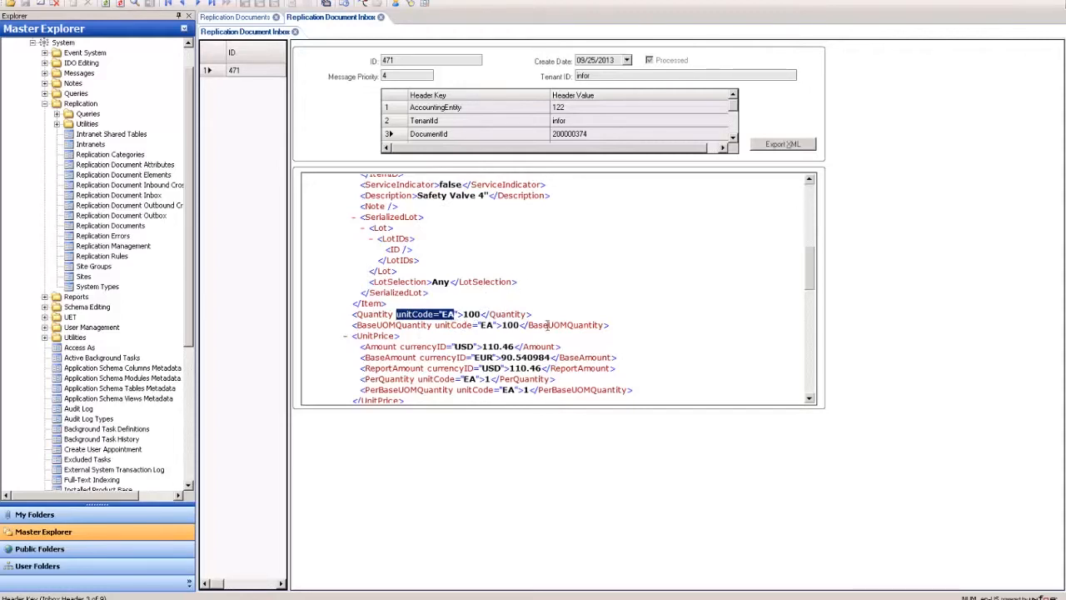
click(426, 321)
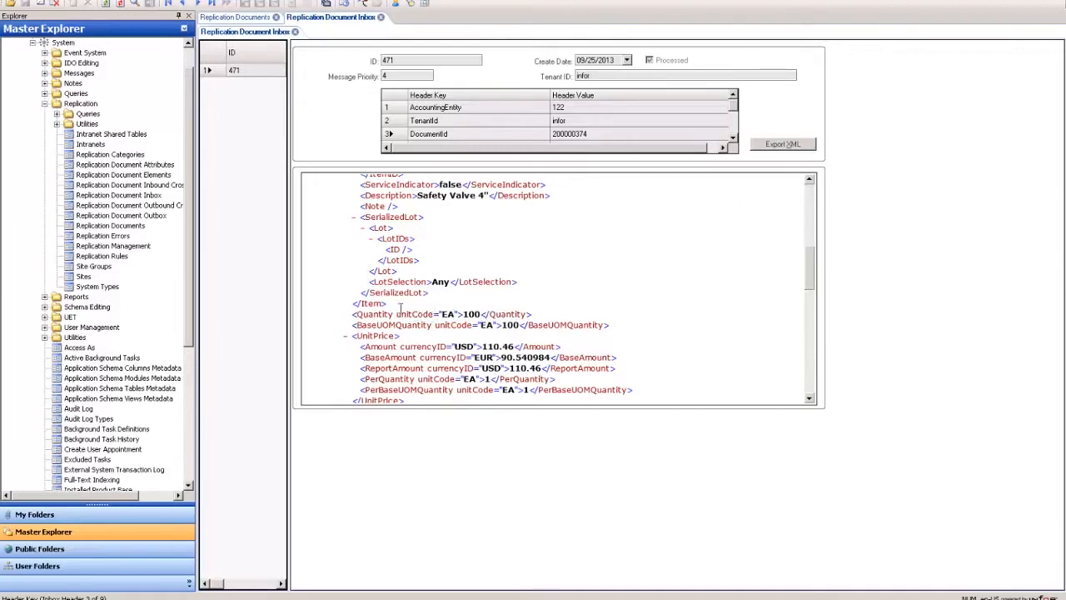
drag(397, 314, 456, 314)
click(458, 315)
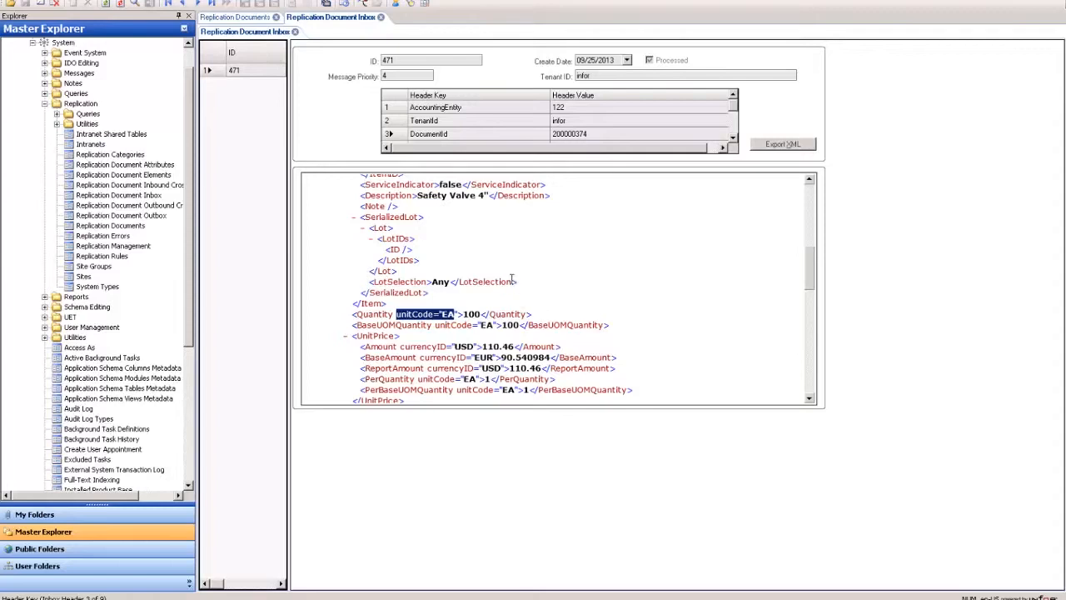
Open the Quantity element's attributes and compare the unitCode attribute's INNOPOLines.UOM mapping with the XML
click(261, 19)
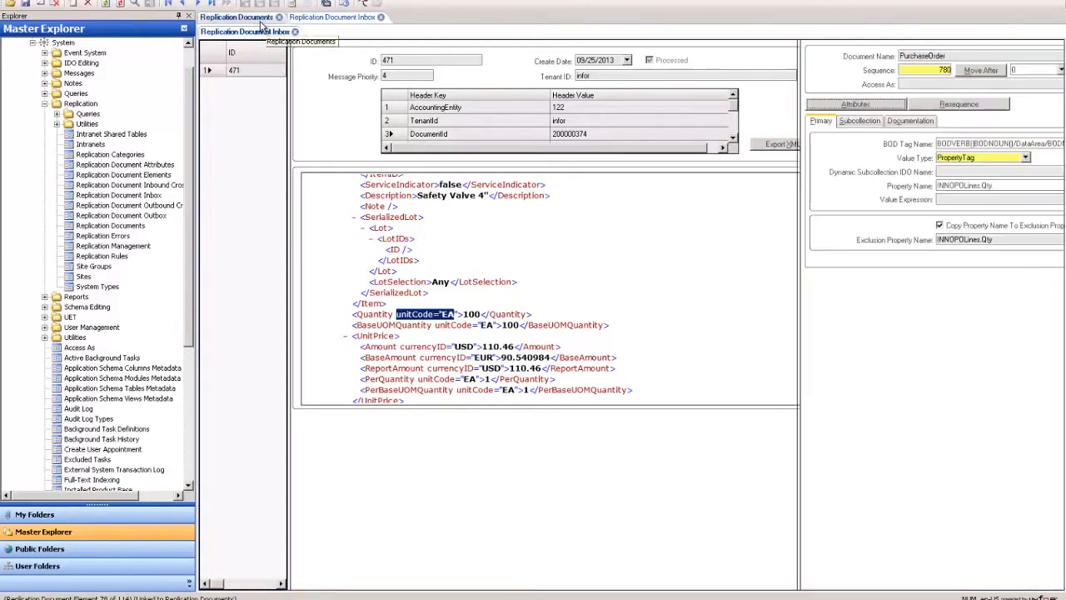
click(542, 284)
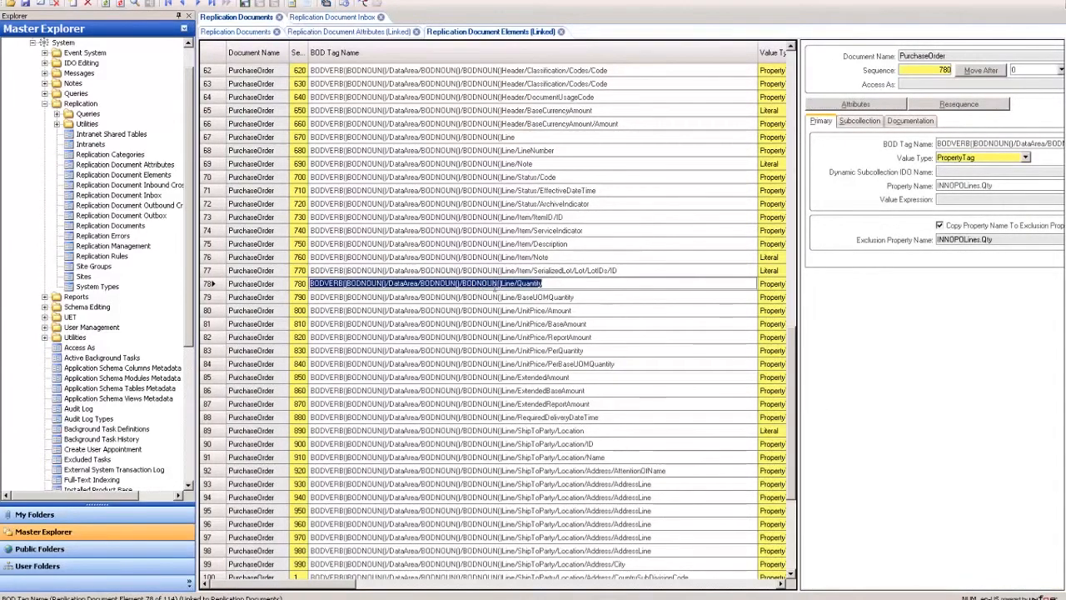
drag(798, 271, 433, 271)
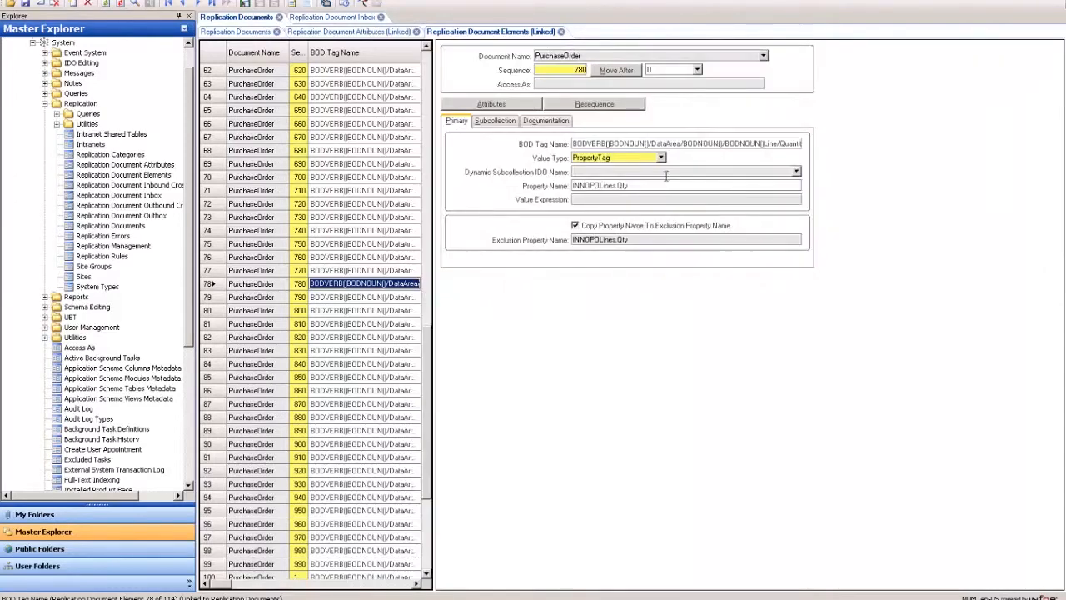
click(491, 105)
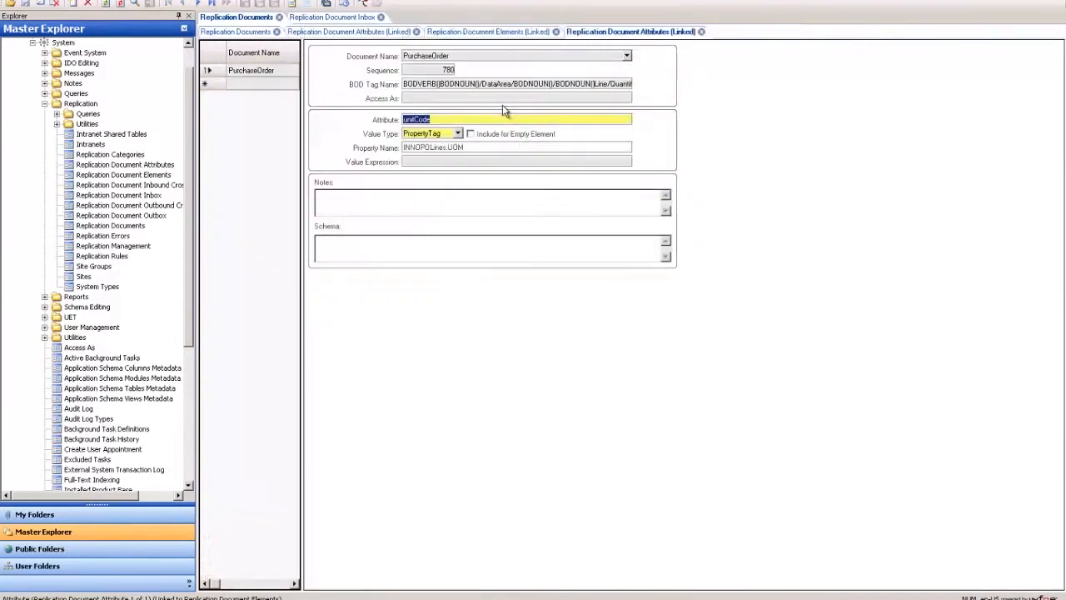
click(450, 120)
drag(444, 119, 400, 119)
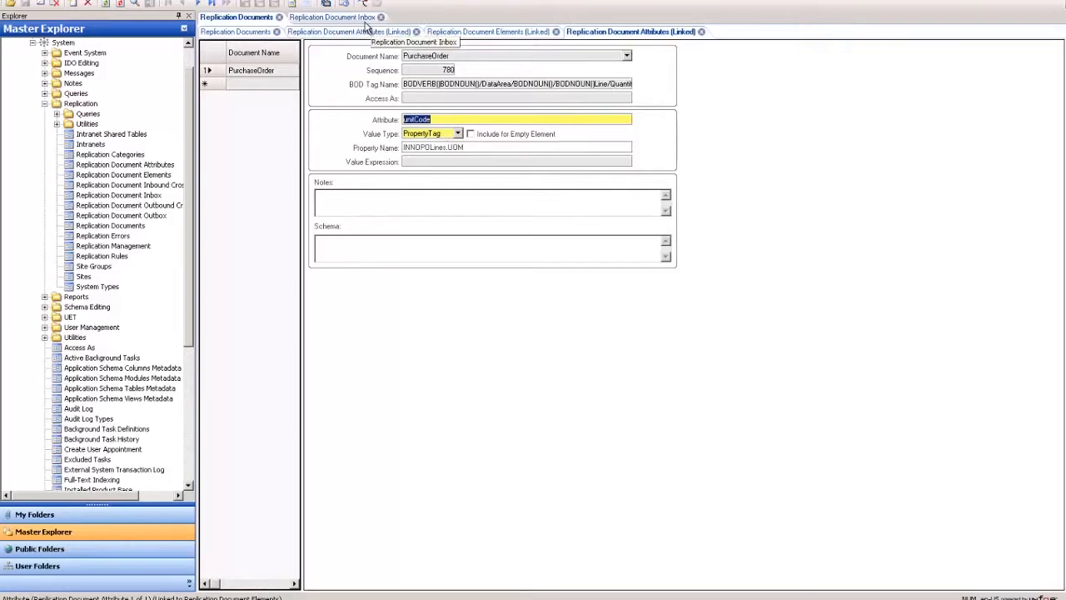
click(364, 18)
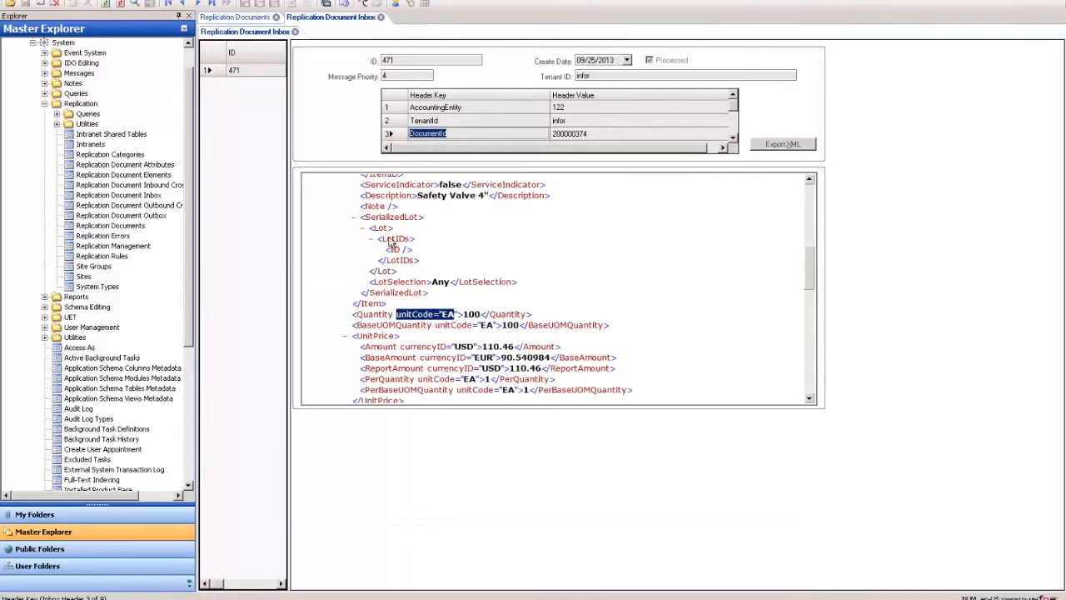
click(247, 16)
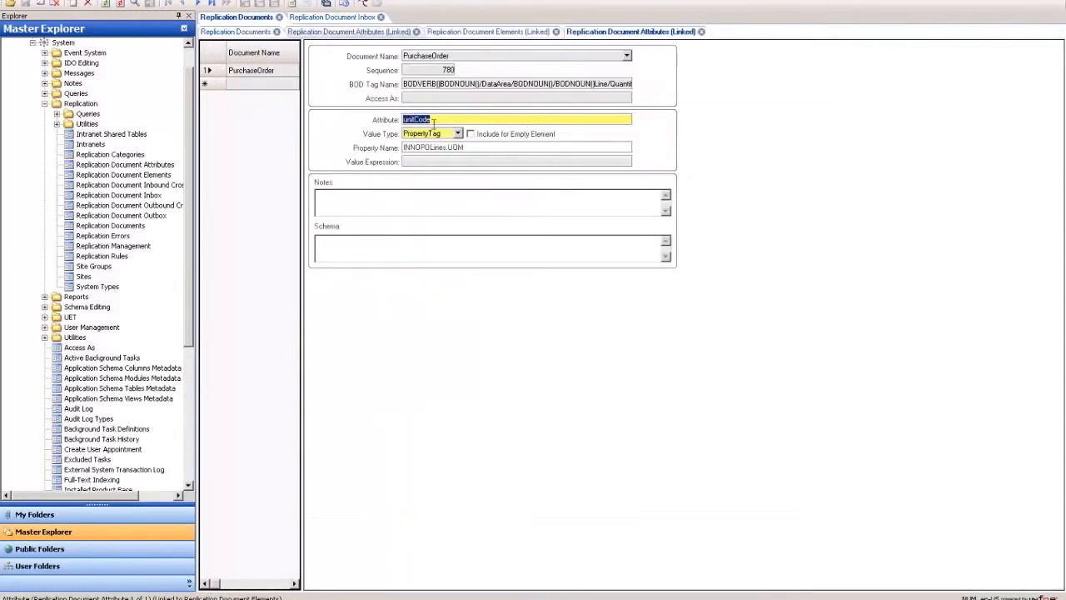
Examine the unitCode attribute's PropertyTag value type and its INNOPOLines.UOM property name
click(447, 133)
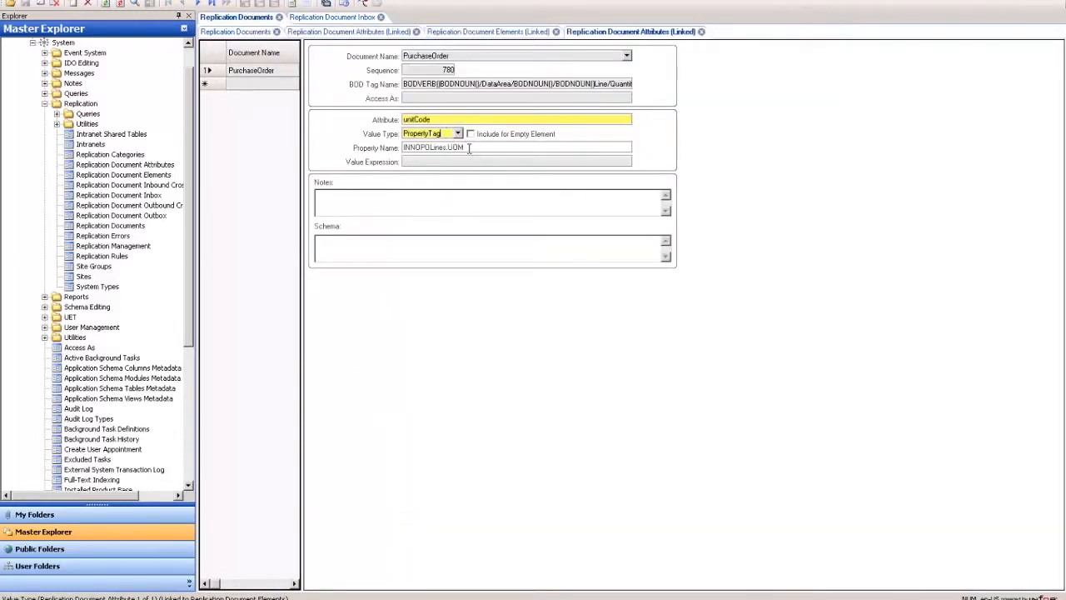
mouse_move(446, 148)
mouse_down()
mouse_move(403, 147)
mouse_move(453, 149)
mouse_up()
click(468, 148)
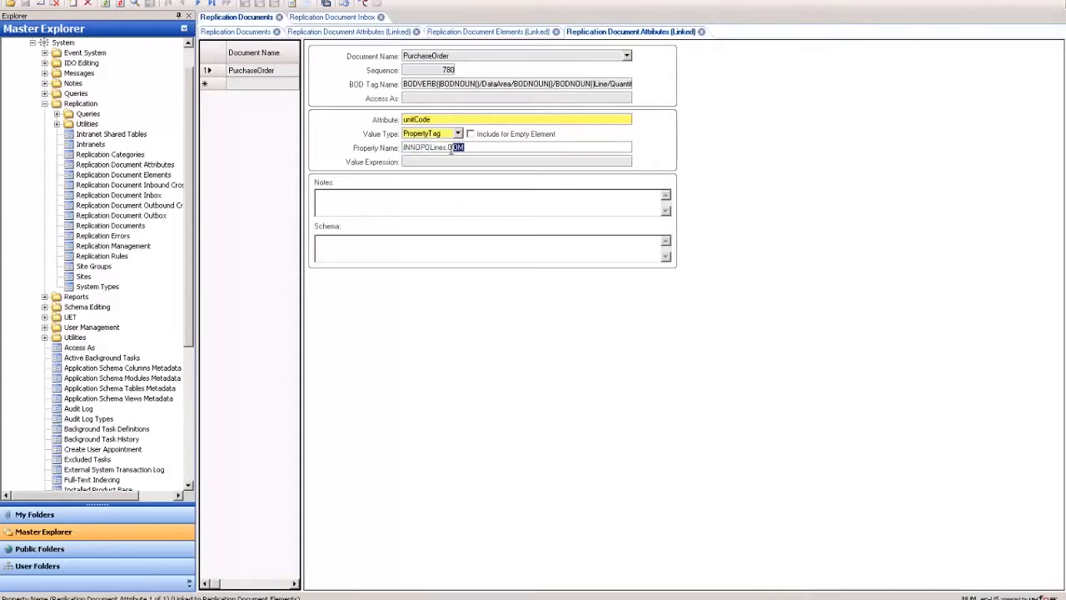
click(475, 148)
Return to the inbox XML and highlight the Quantity line's unitCode value EA and quantity 100
click(332, 17)
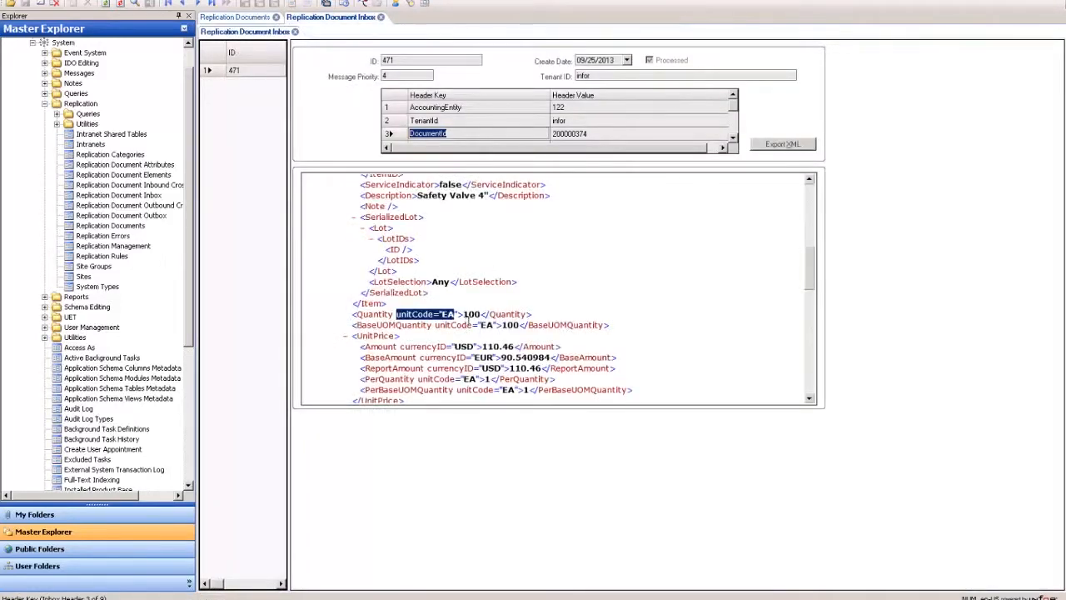
drag(464, 314, 479, 313)
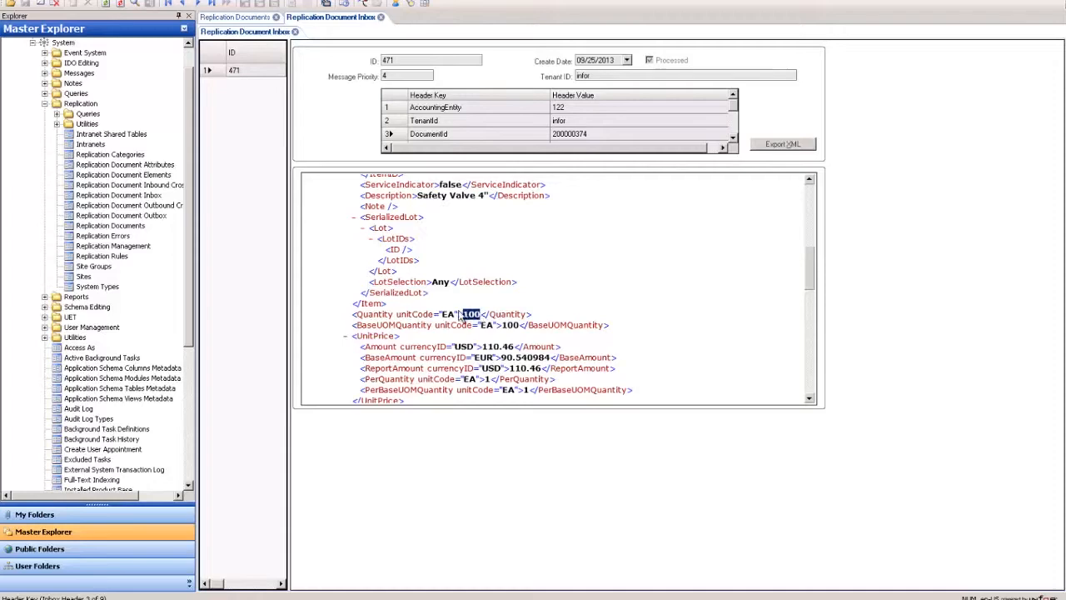
drag(457, 313, 441, 314)
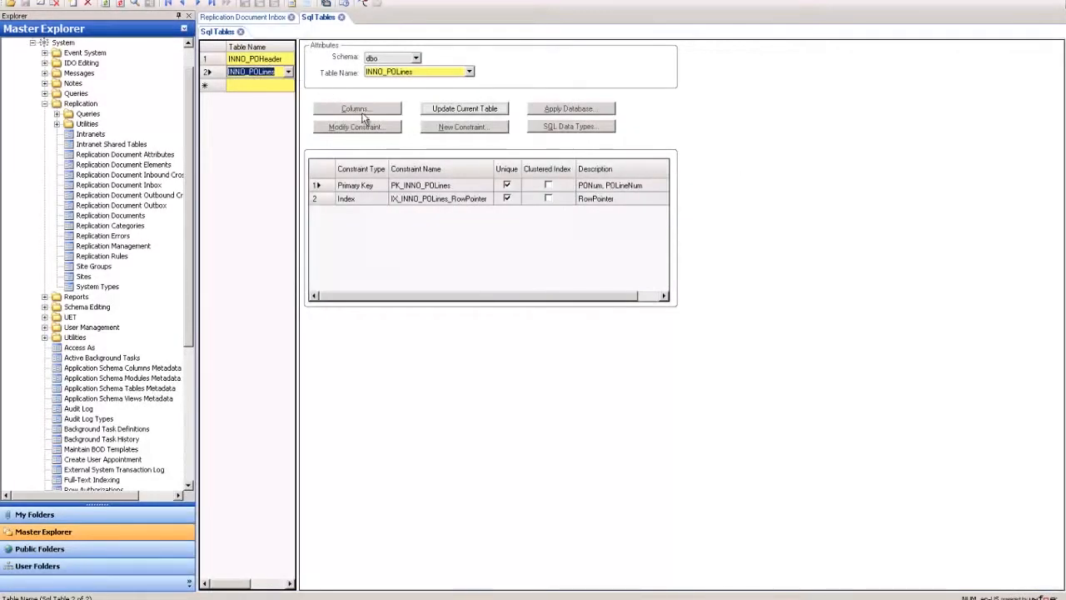
click(363, 110)
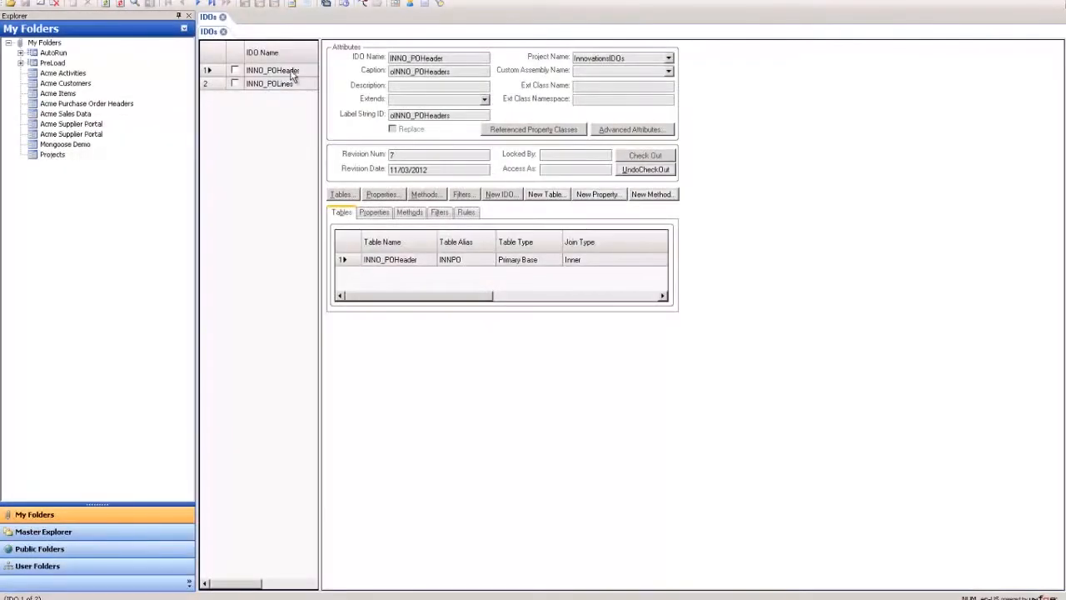
click(291, 70)
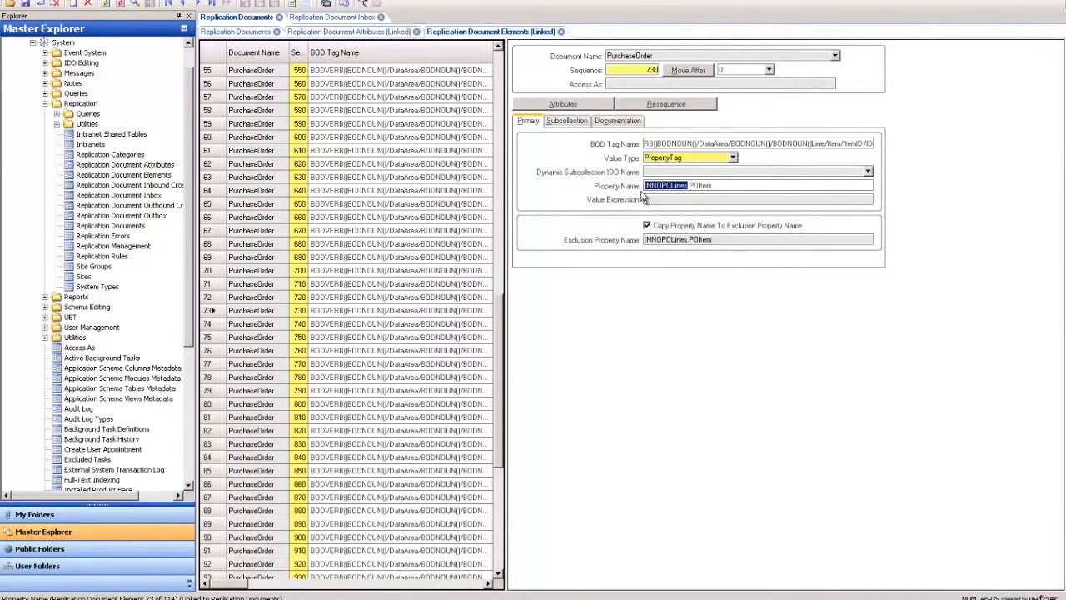
click(332, 18)
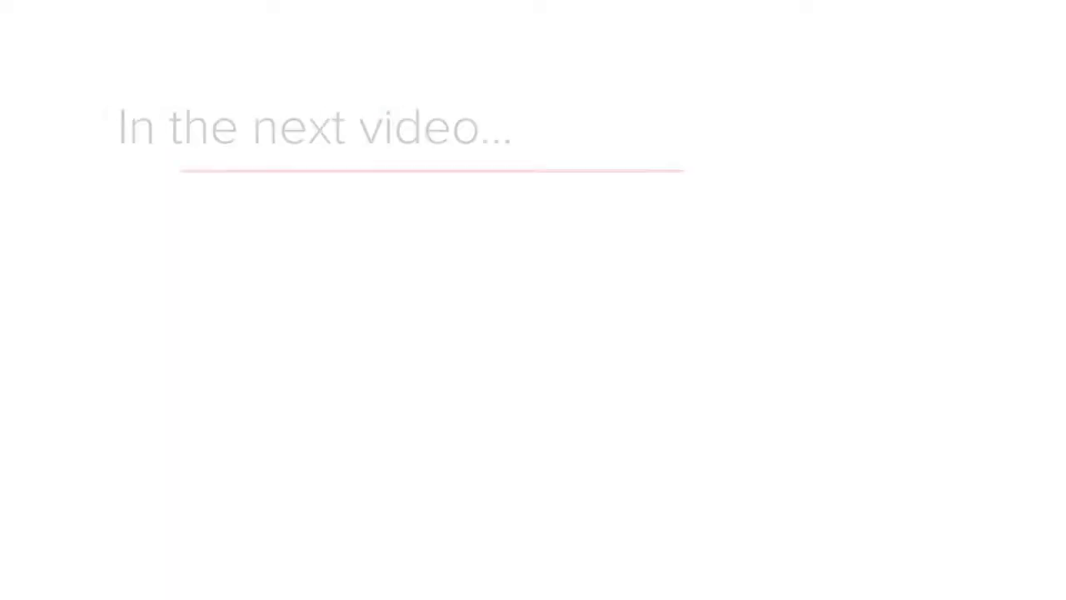